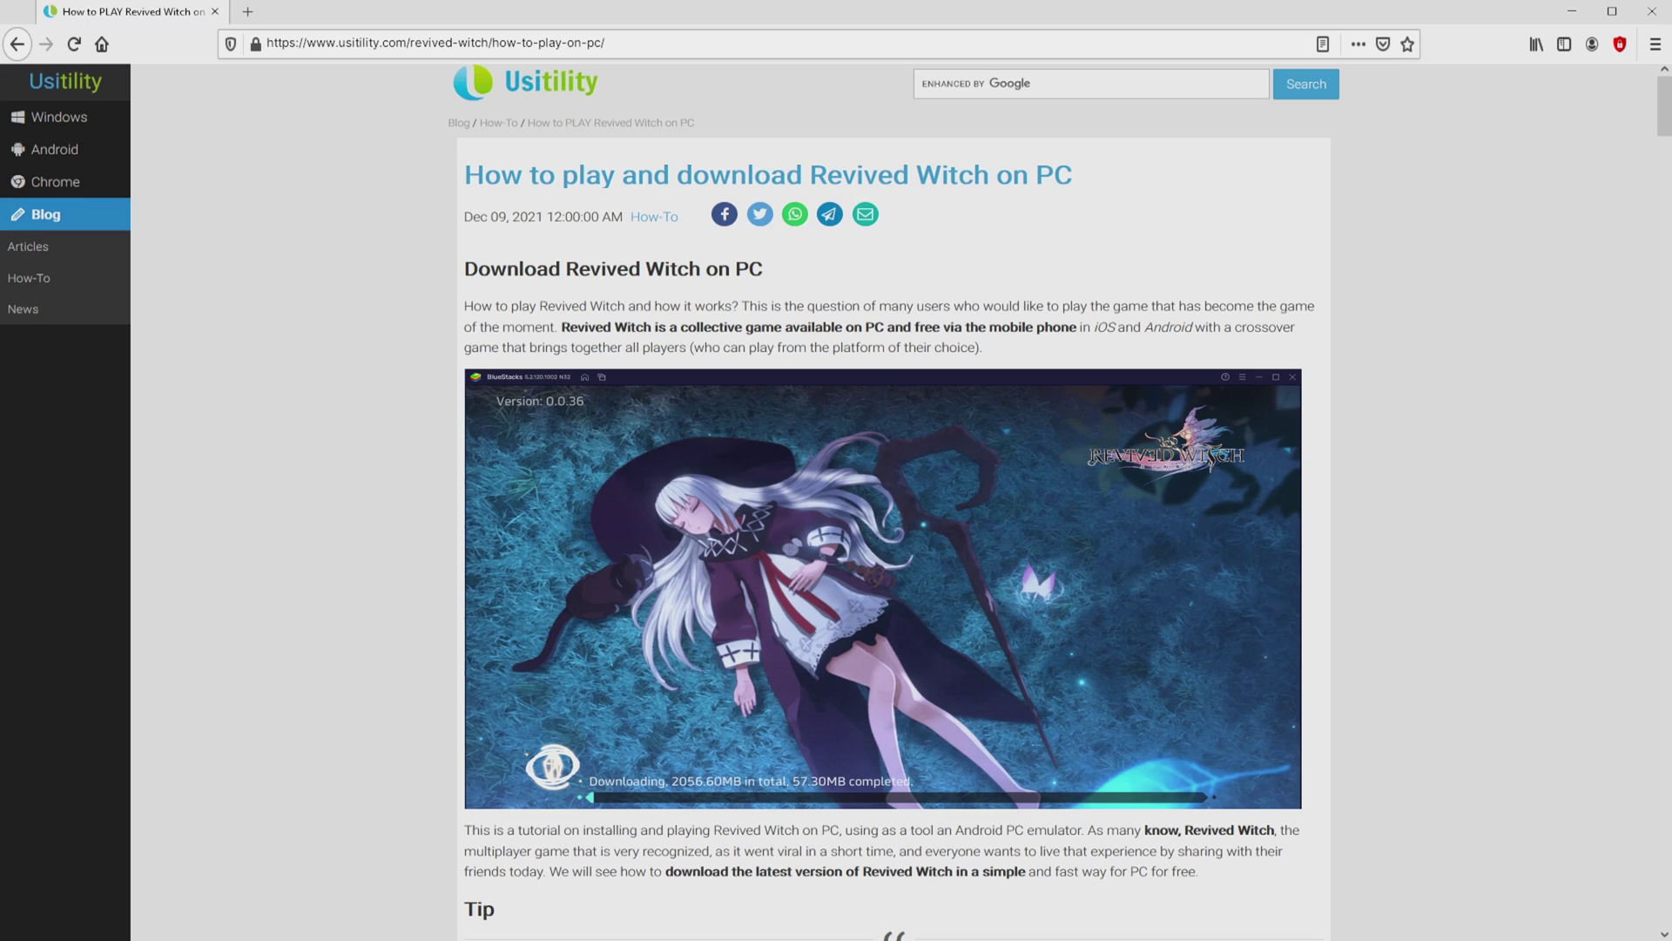
Open the game's download page from the Revived Witch article and review its features and how-to-play instructions
scroll(883, 523, "down", 4)
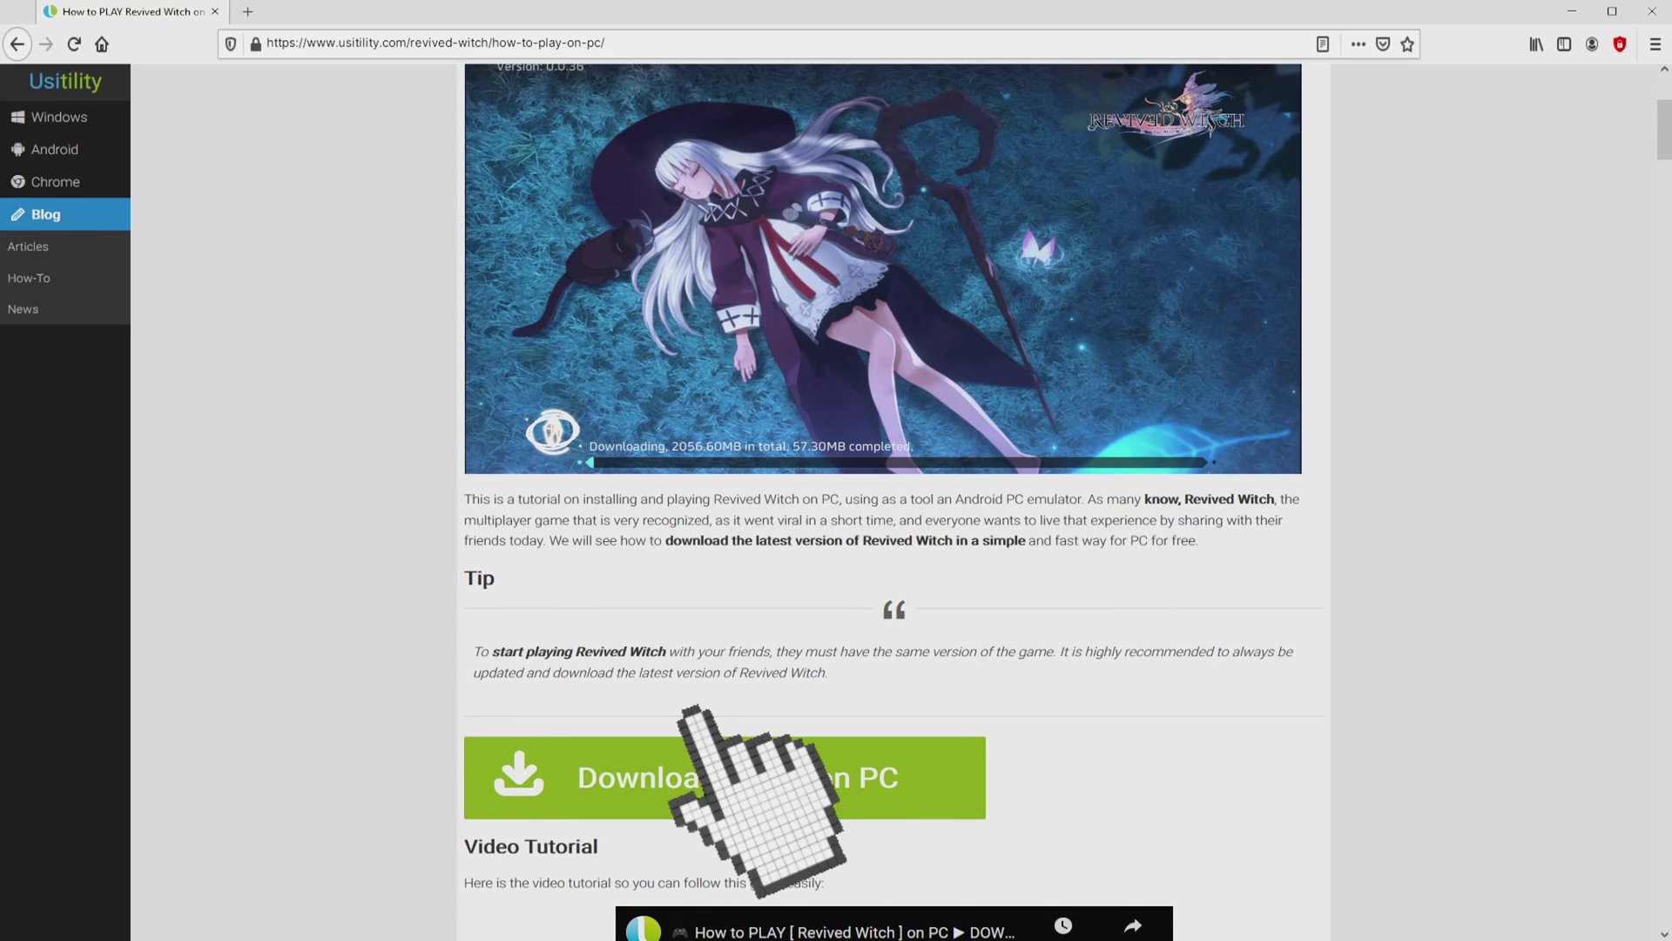
left_click(705, 766)
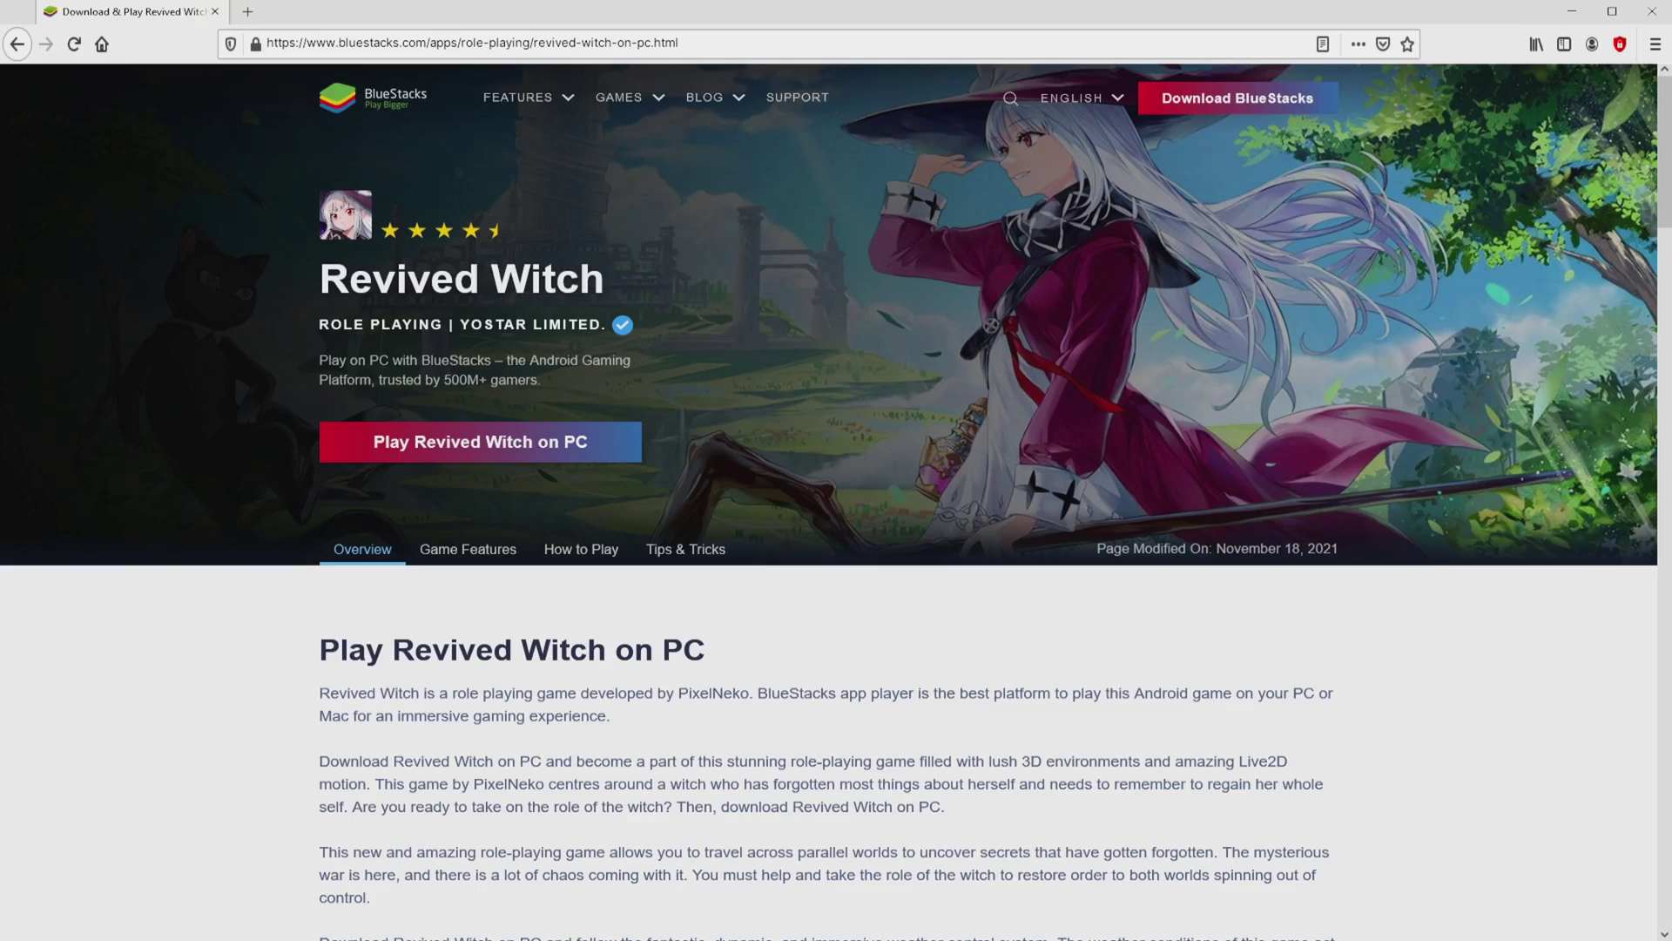
scroll(836, 501, "down", 15)
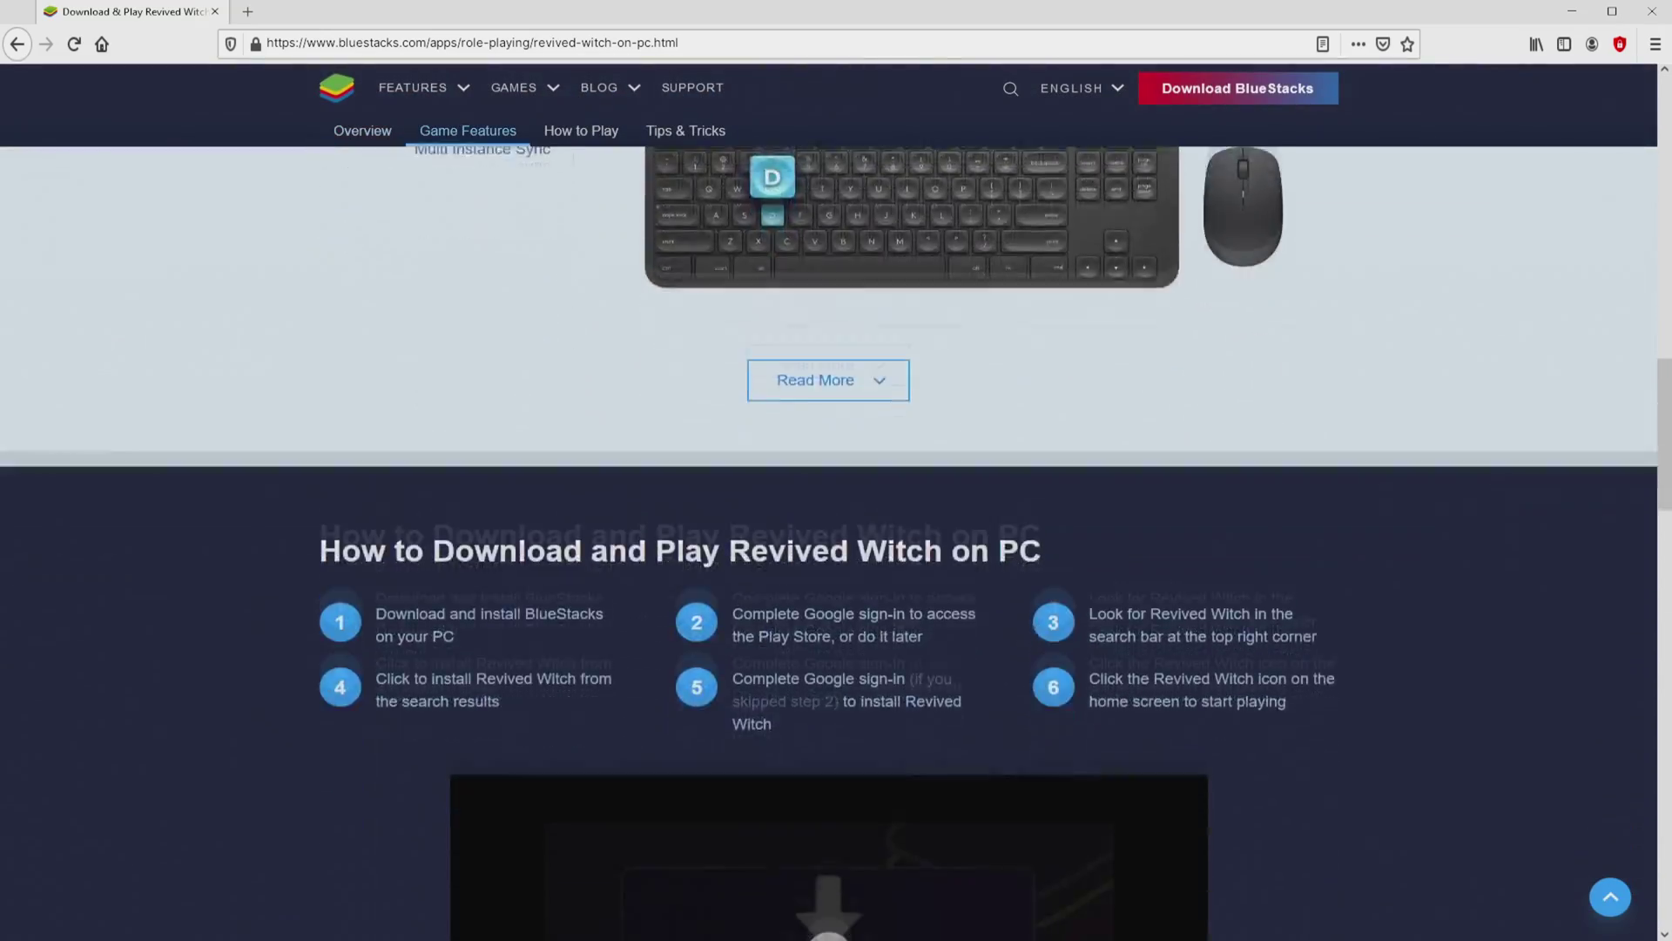
scroll(836, 523, "down", 5)
scroll(836, 523, "up", 10)
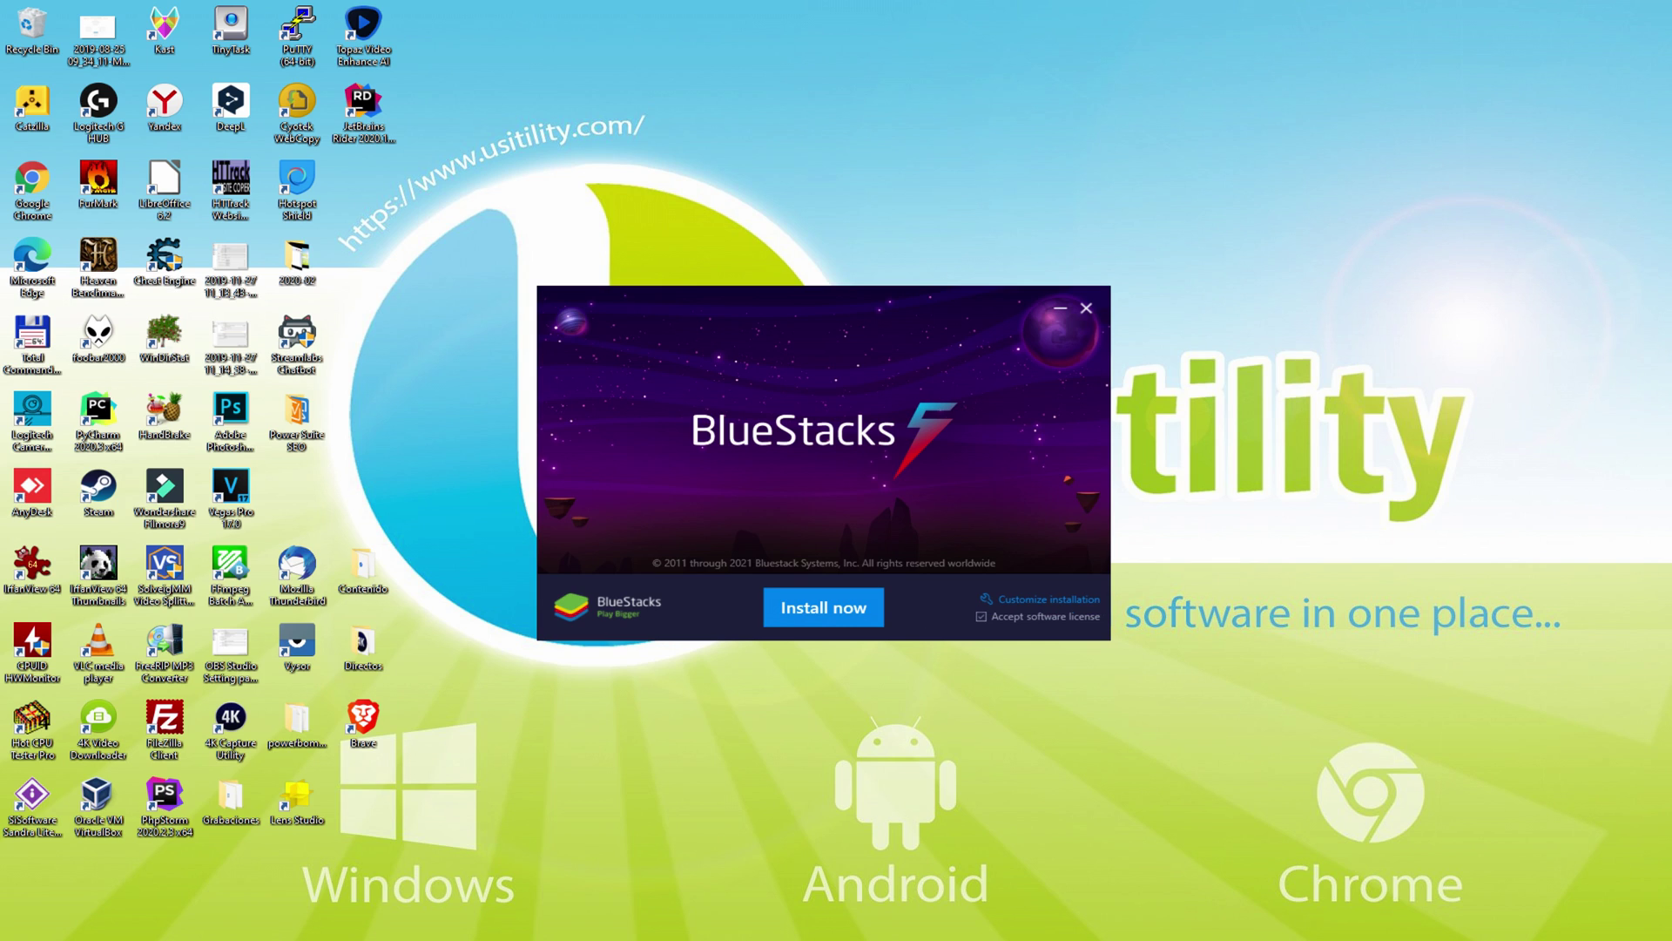
Check the data path in the BlueStacks custom installation options, return, and start the installation with the default settings
left_click(1024, 599)
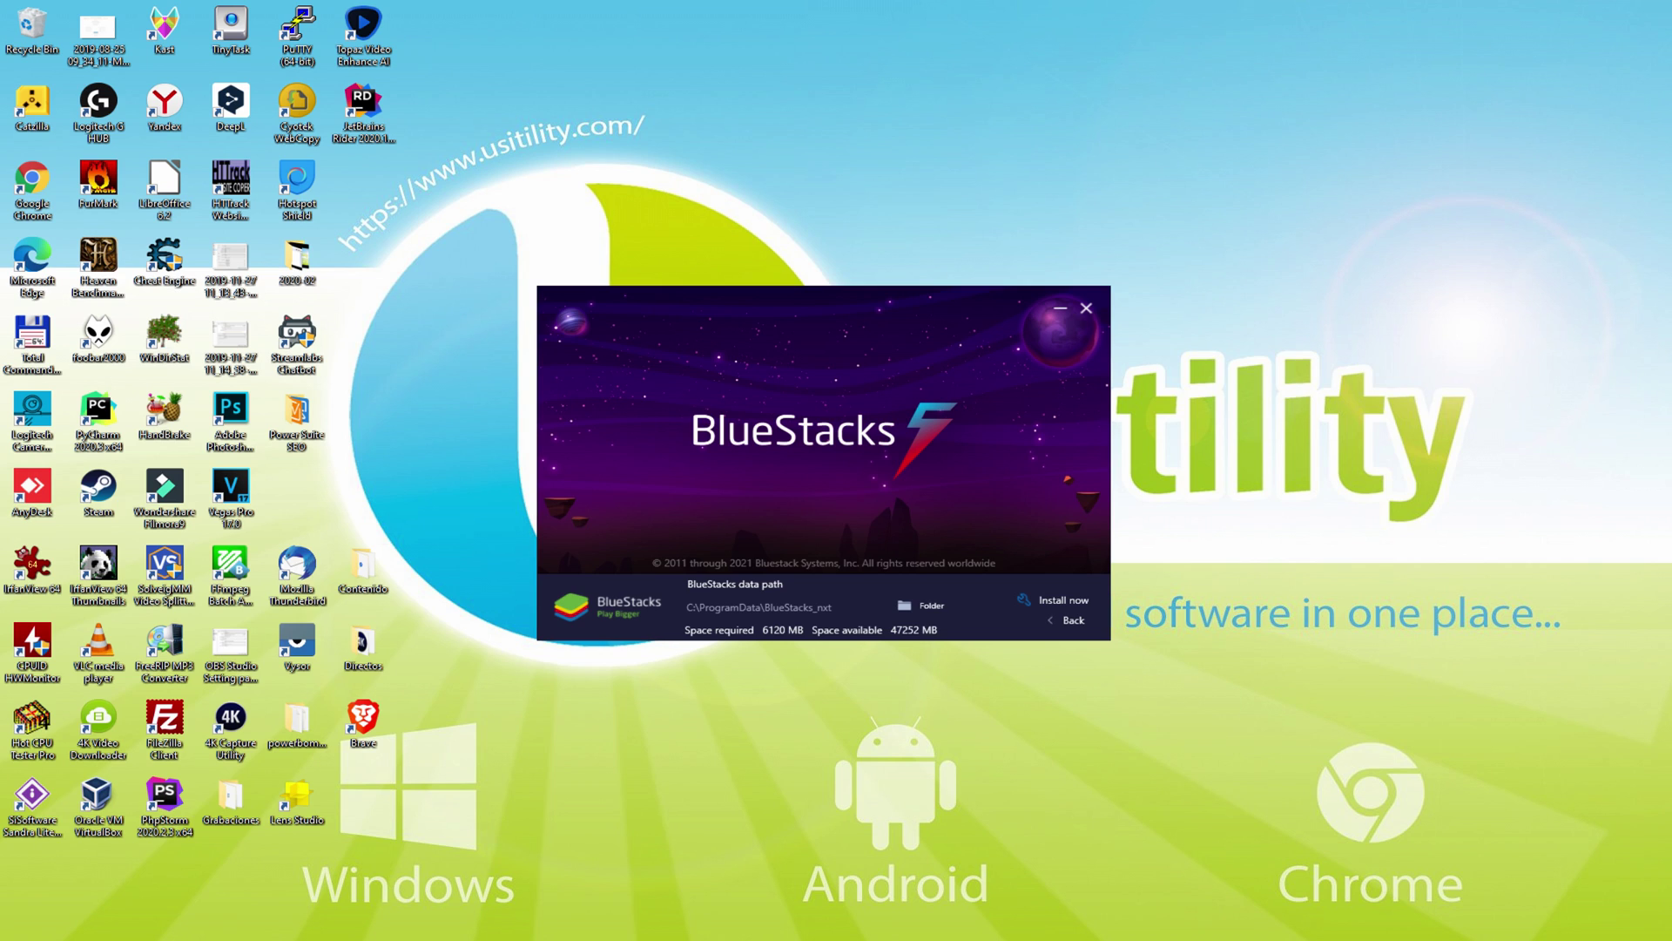
left_click(1064, 619)
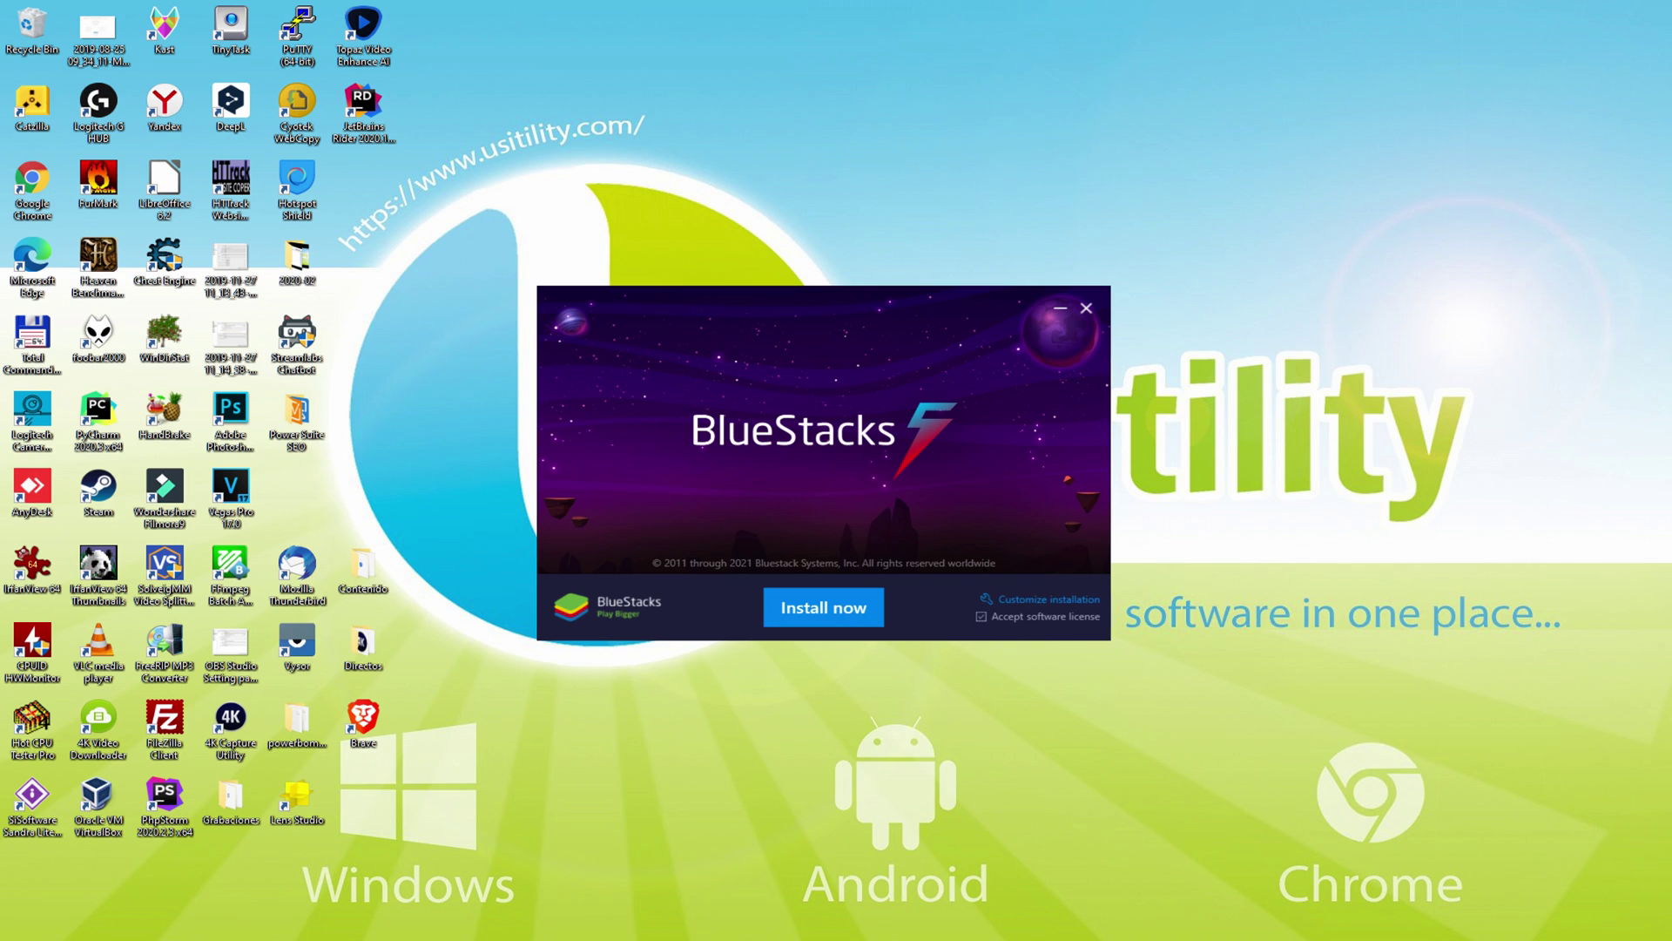
left_click(822, 592)
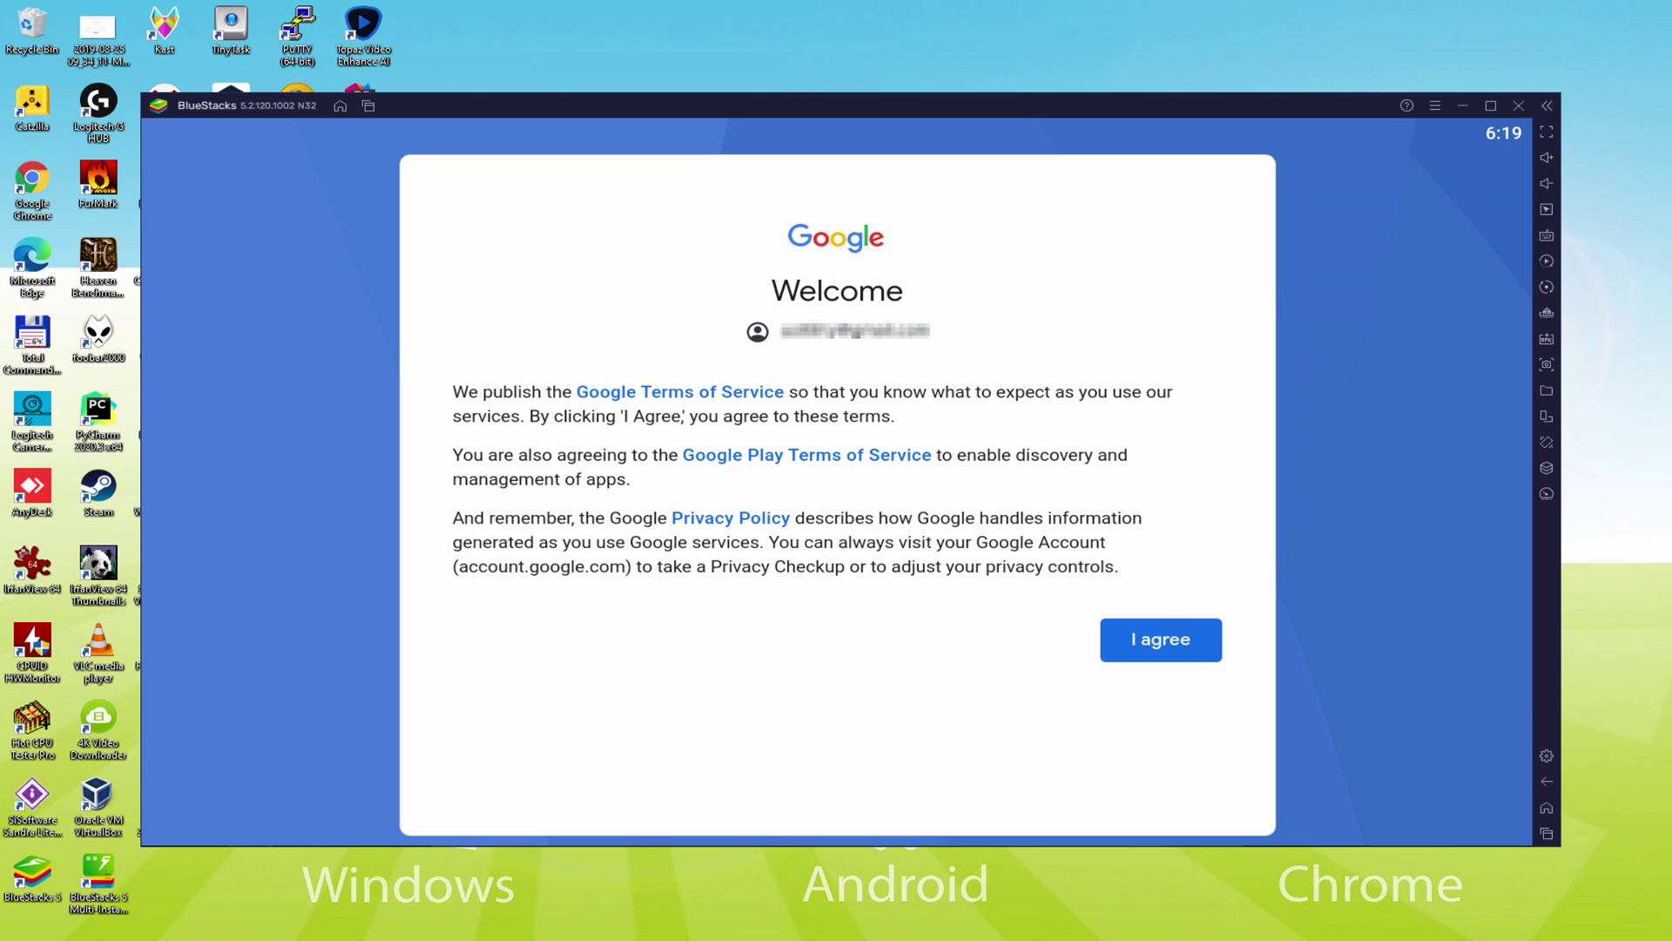
Agree to the Google terms and accept the Google services settings with Back up to Google Drive turned off
left_click(1161, 642)
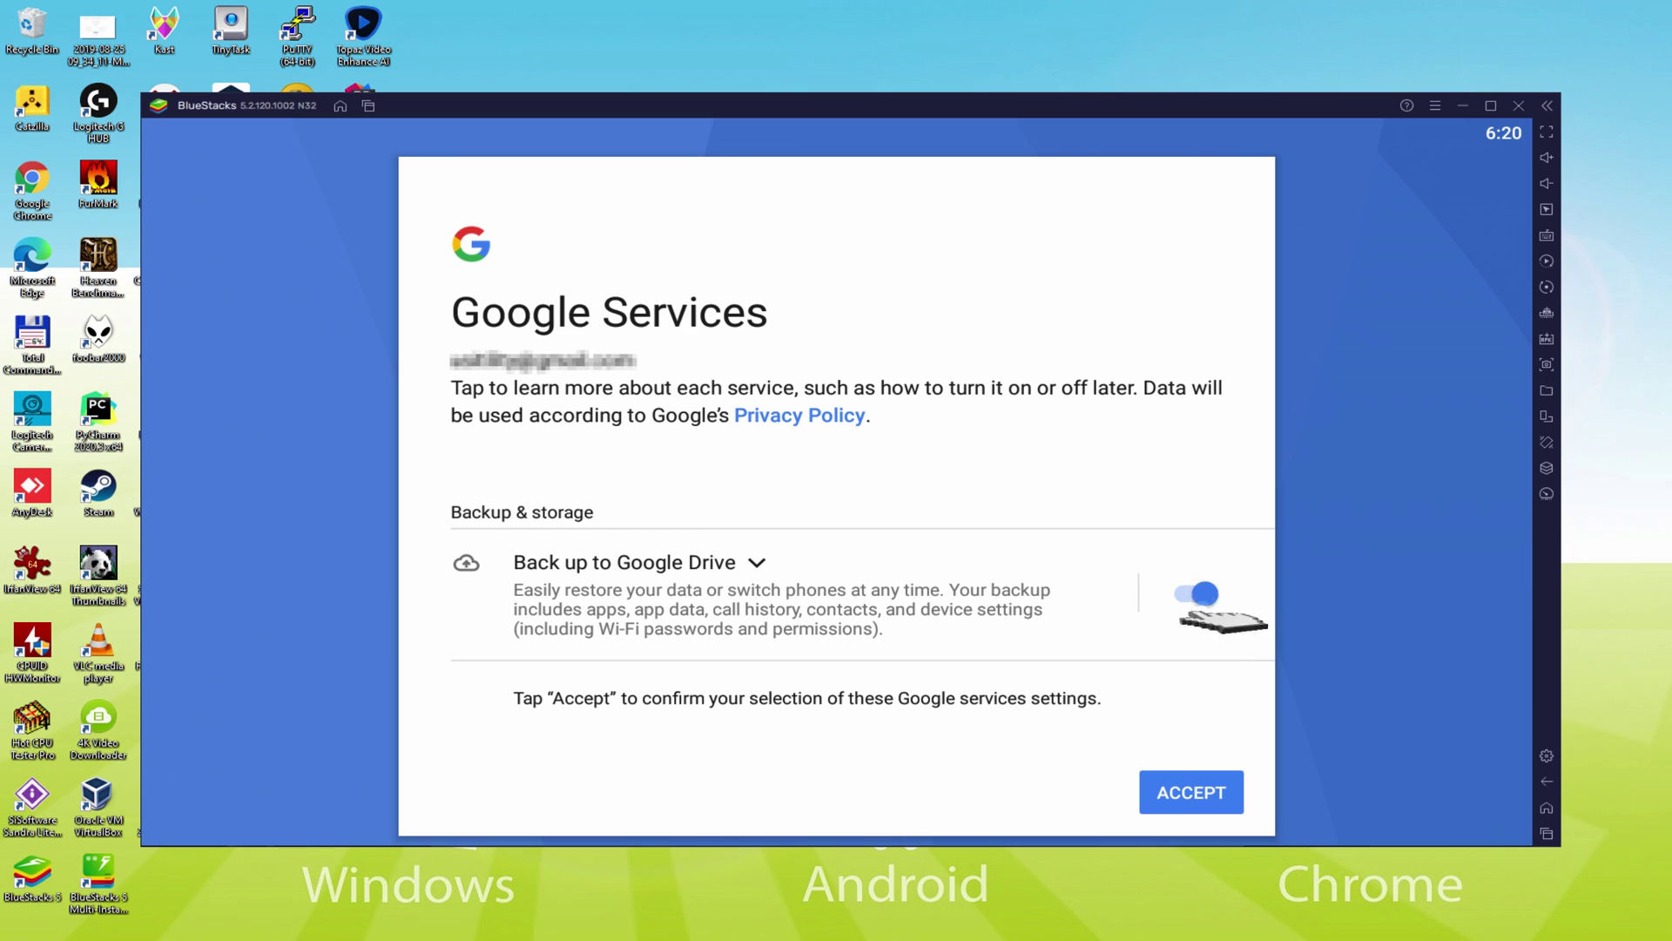
left_click(1193, 593)
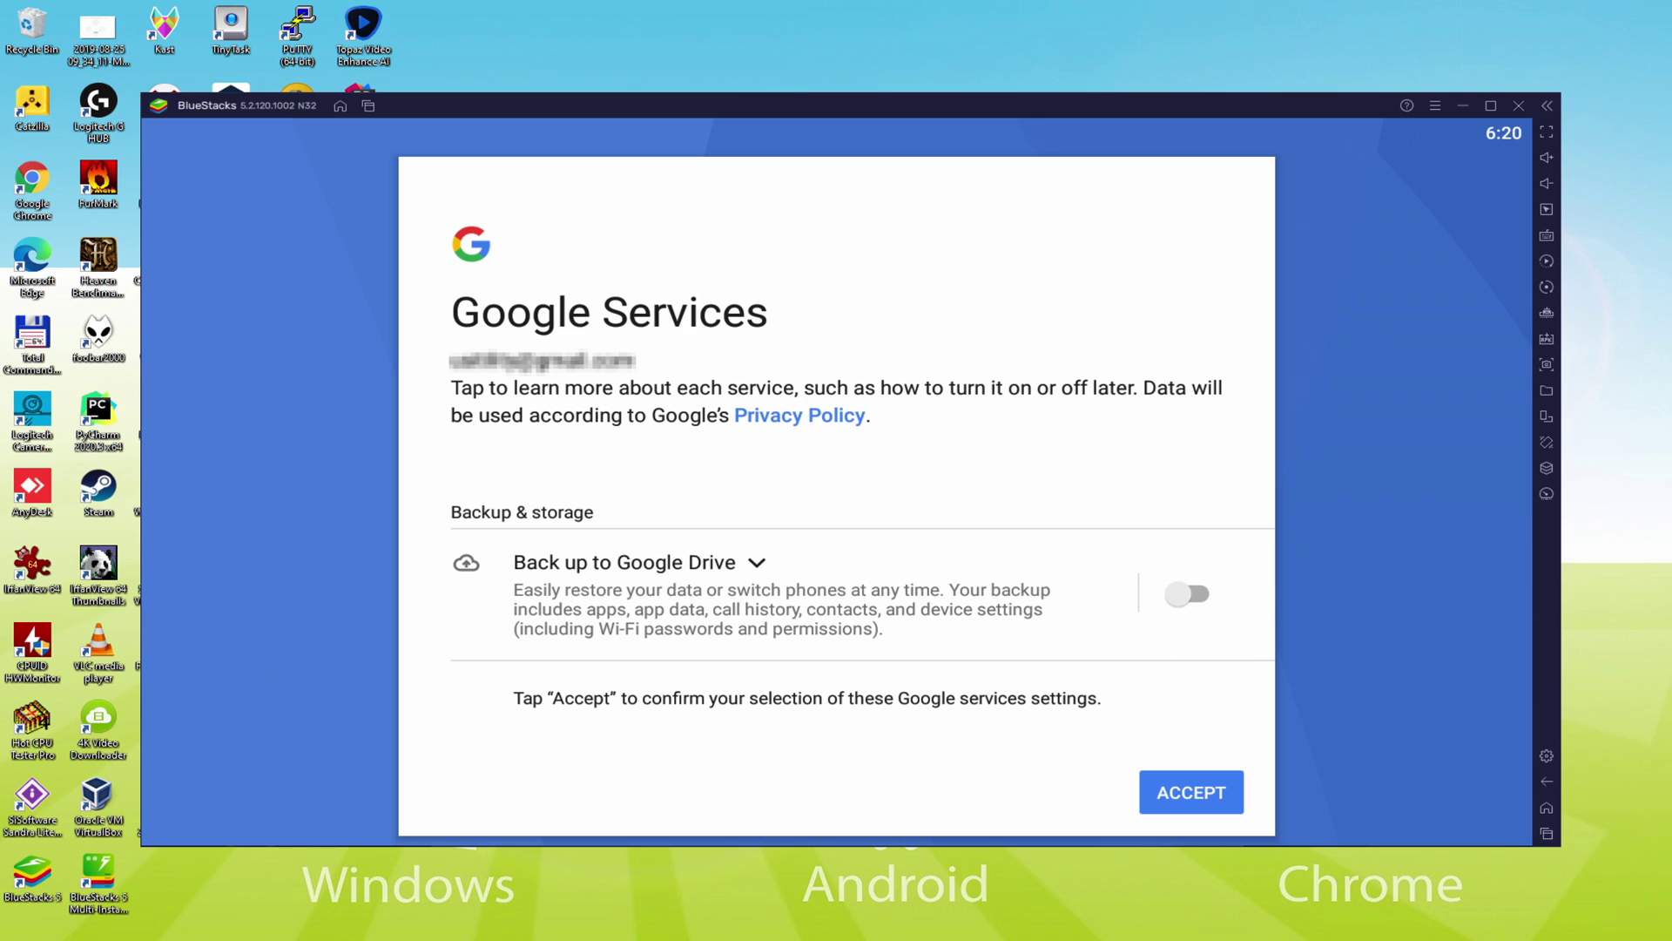
left_click(1192, 793)
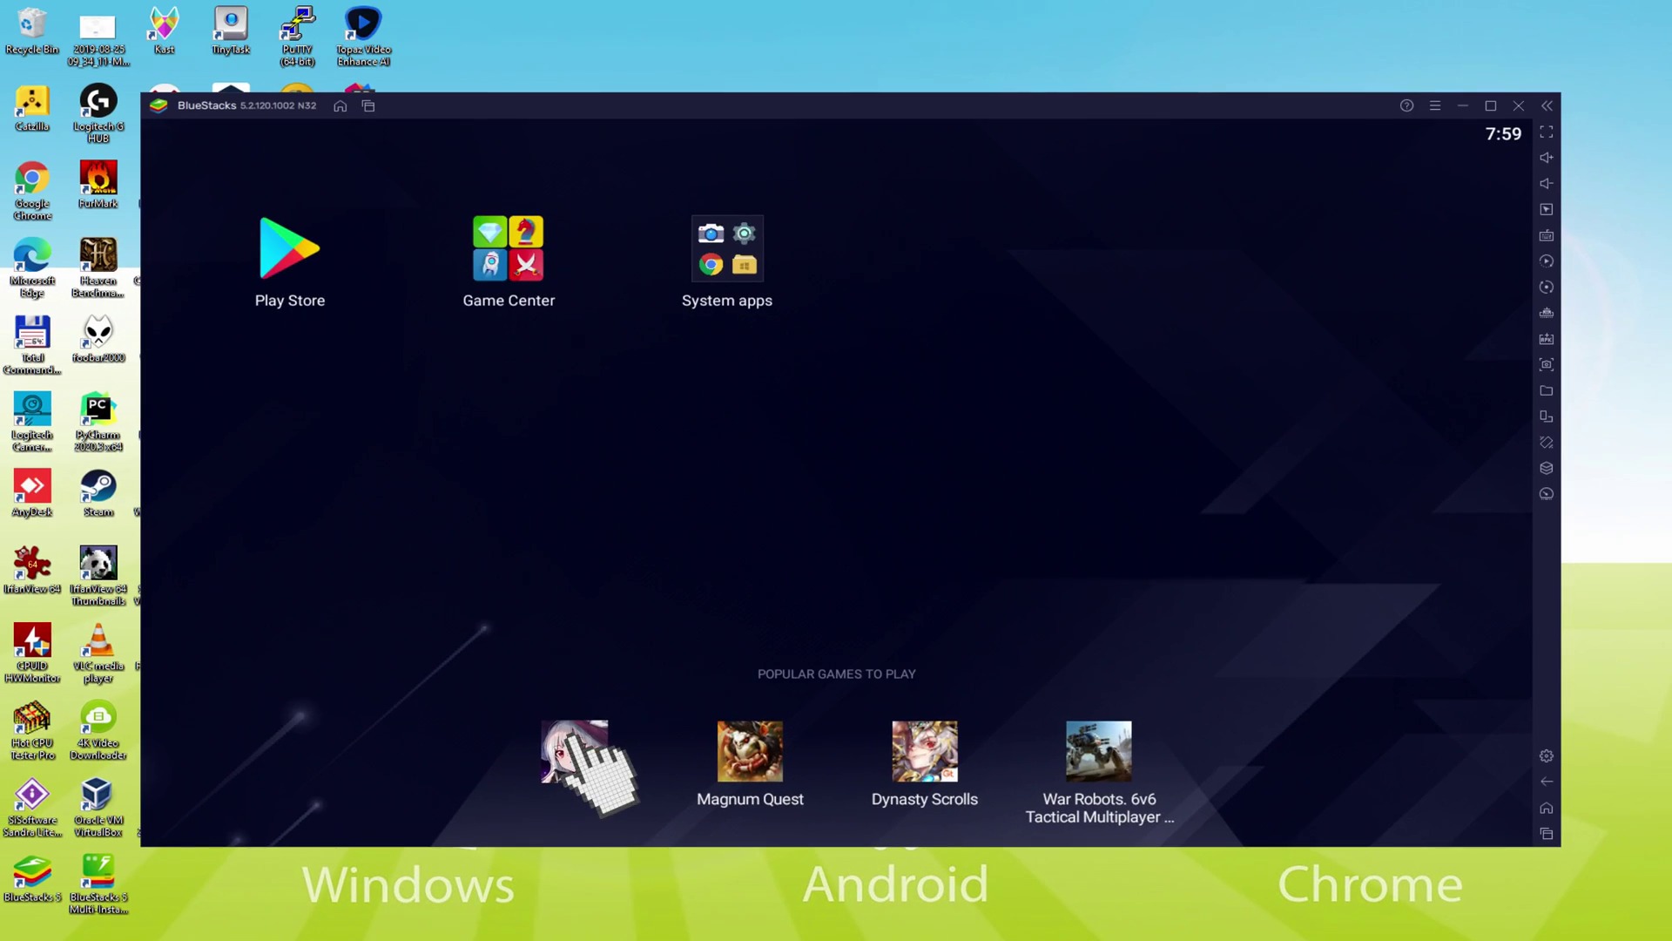
Install Revived Witch from the popular games suggestions and return to the emulator's home screen
left_click(575, 735)
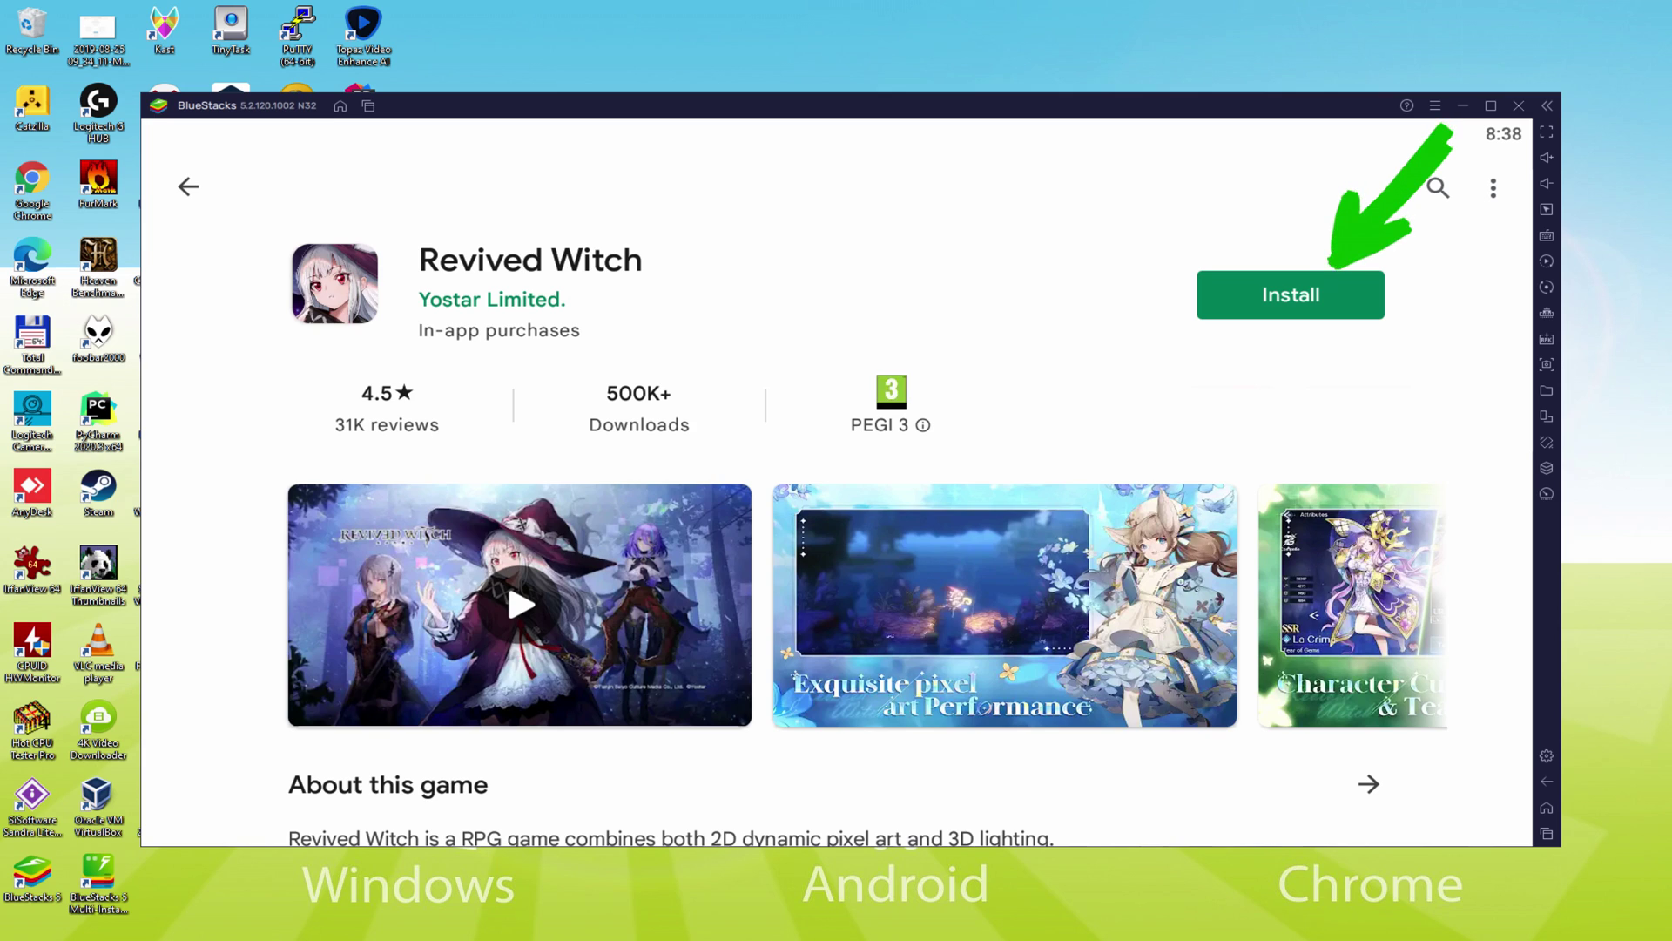
left_click(1290, 294)
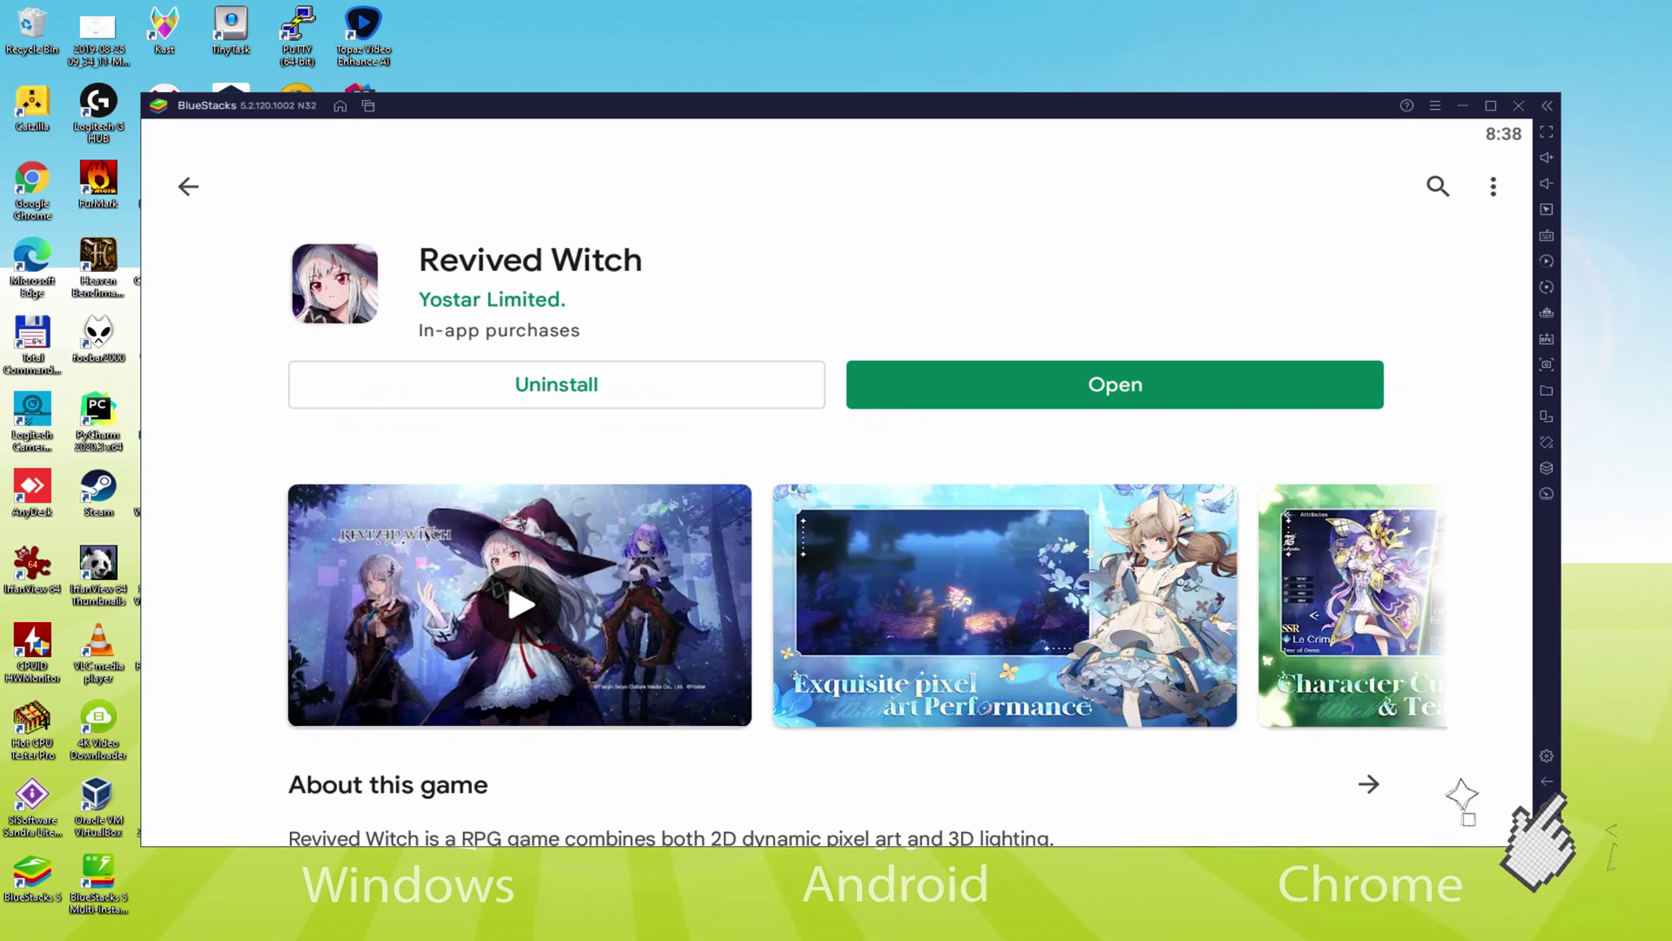
left_click(1488, 726)
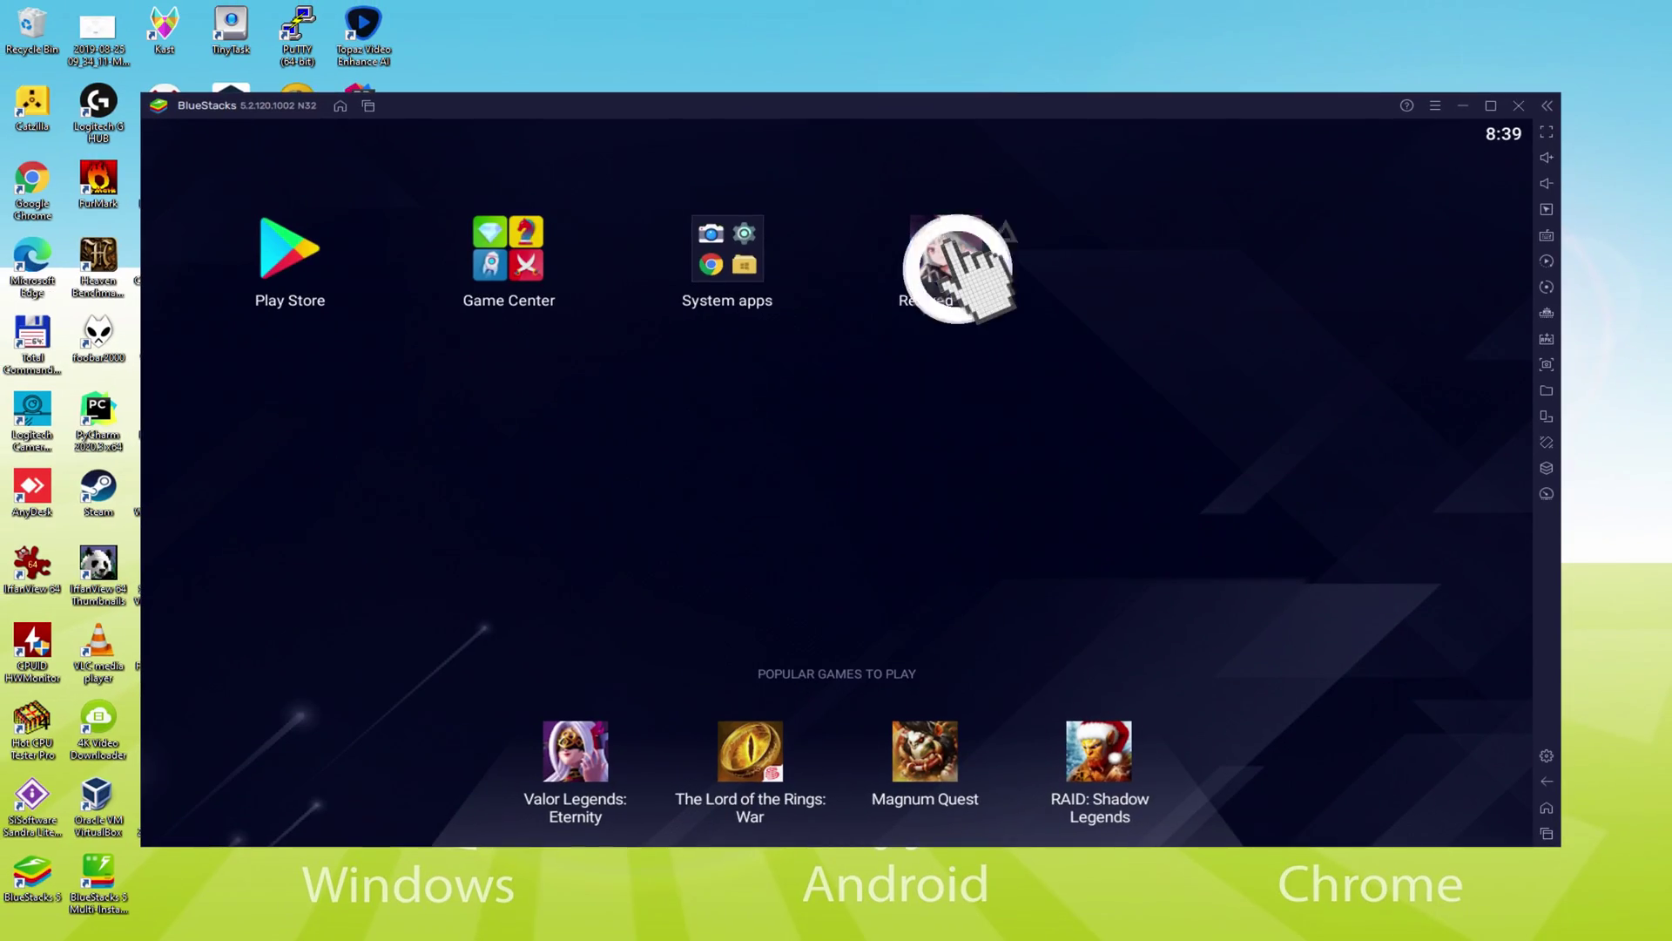
Launch the installed Revived Witch game and enter it from the title screen
left_click(951, 248)
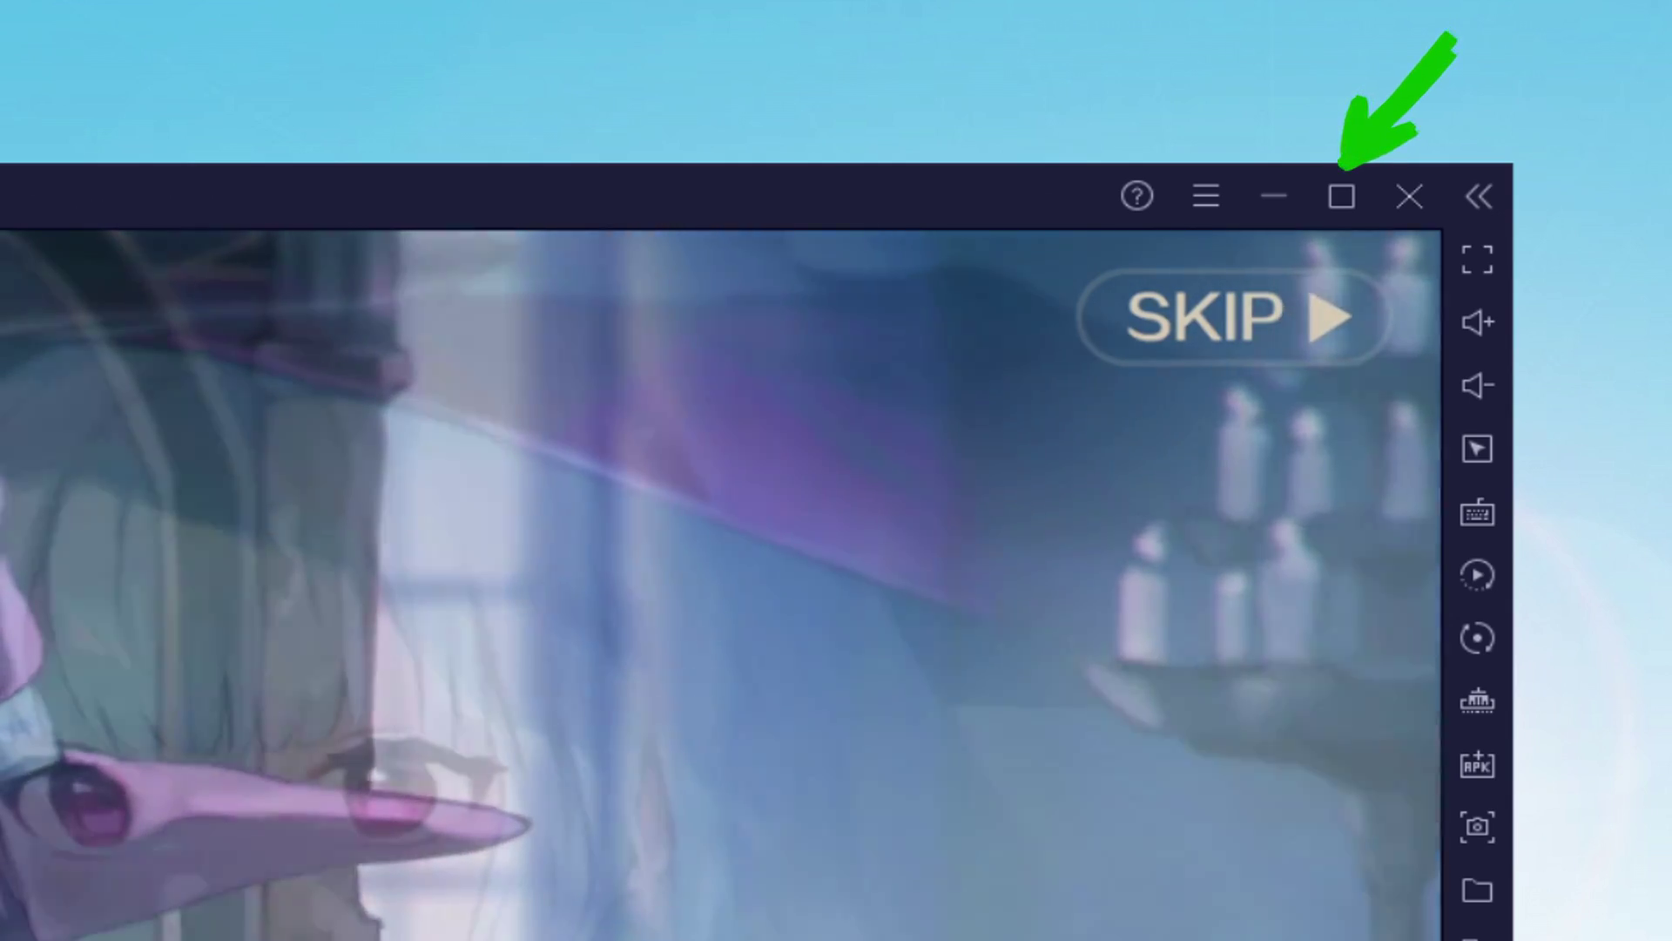
left_click(1341, 196)
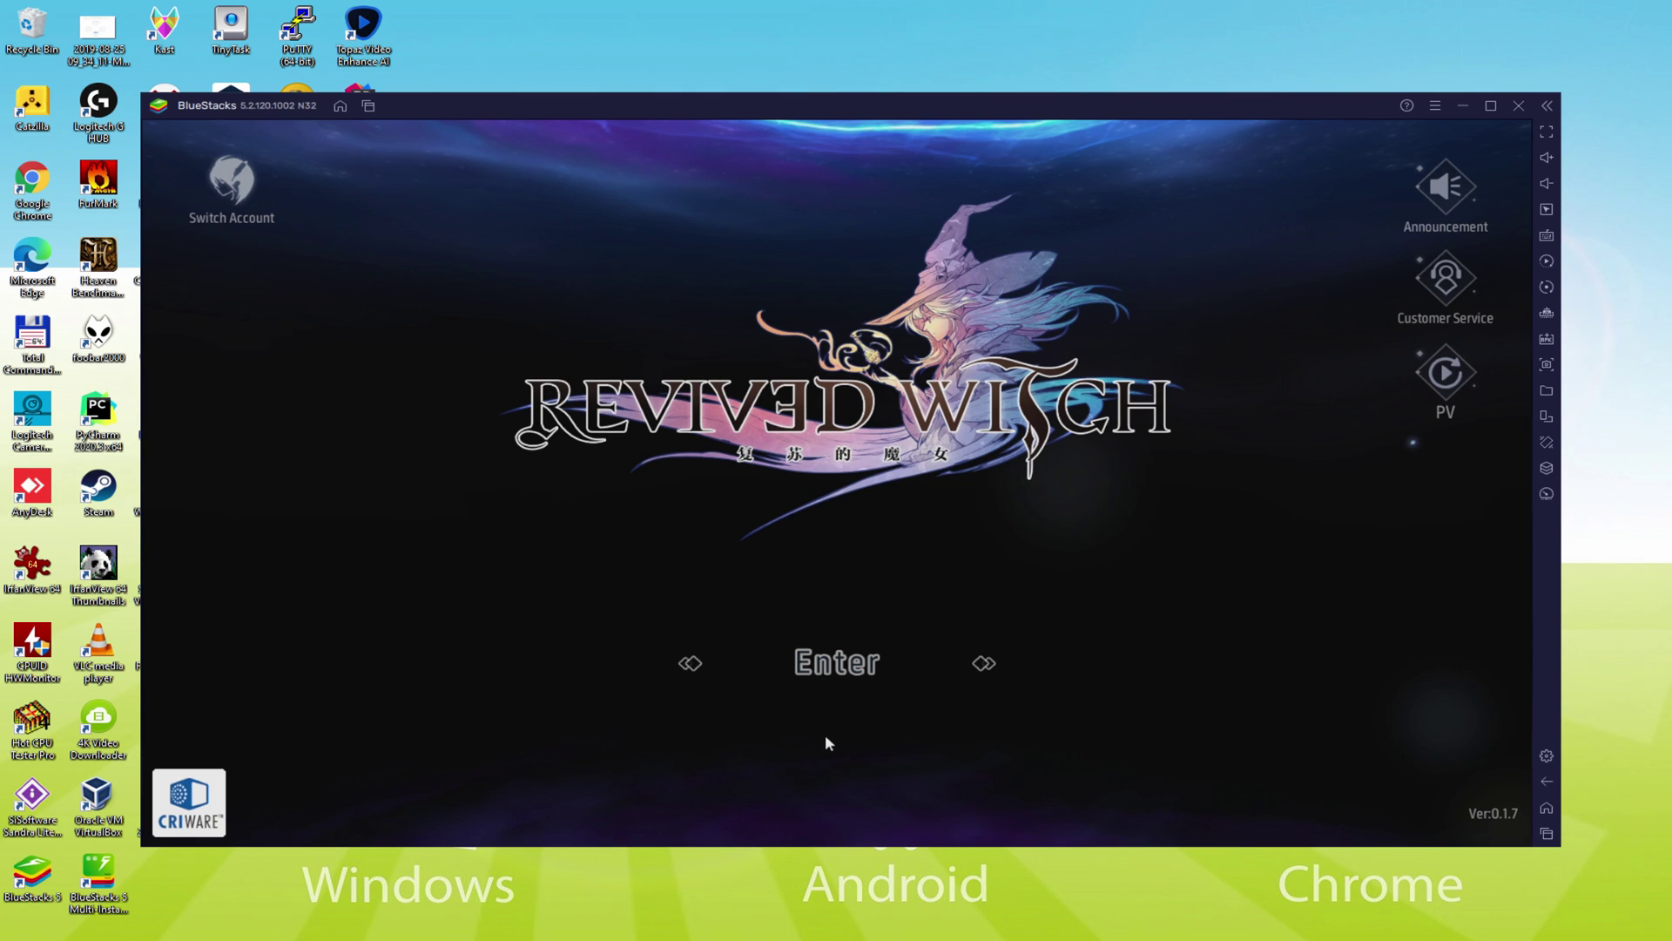
left_click(814, 759)
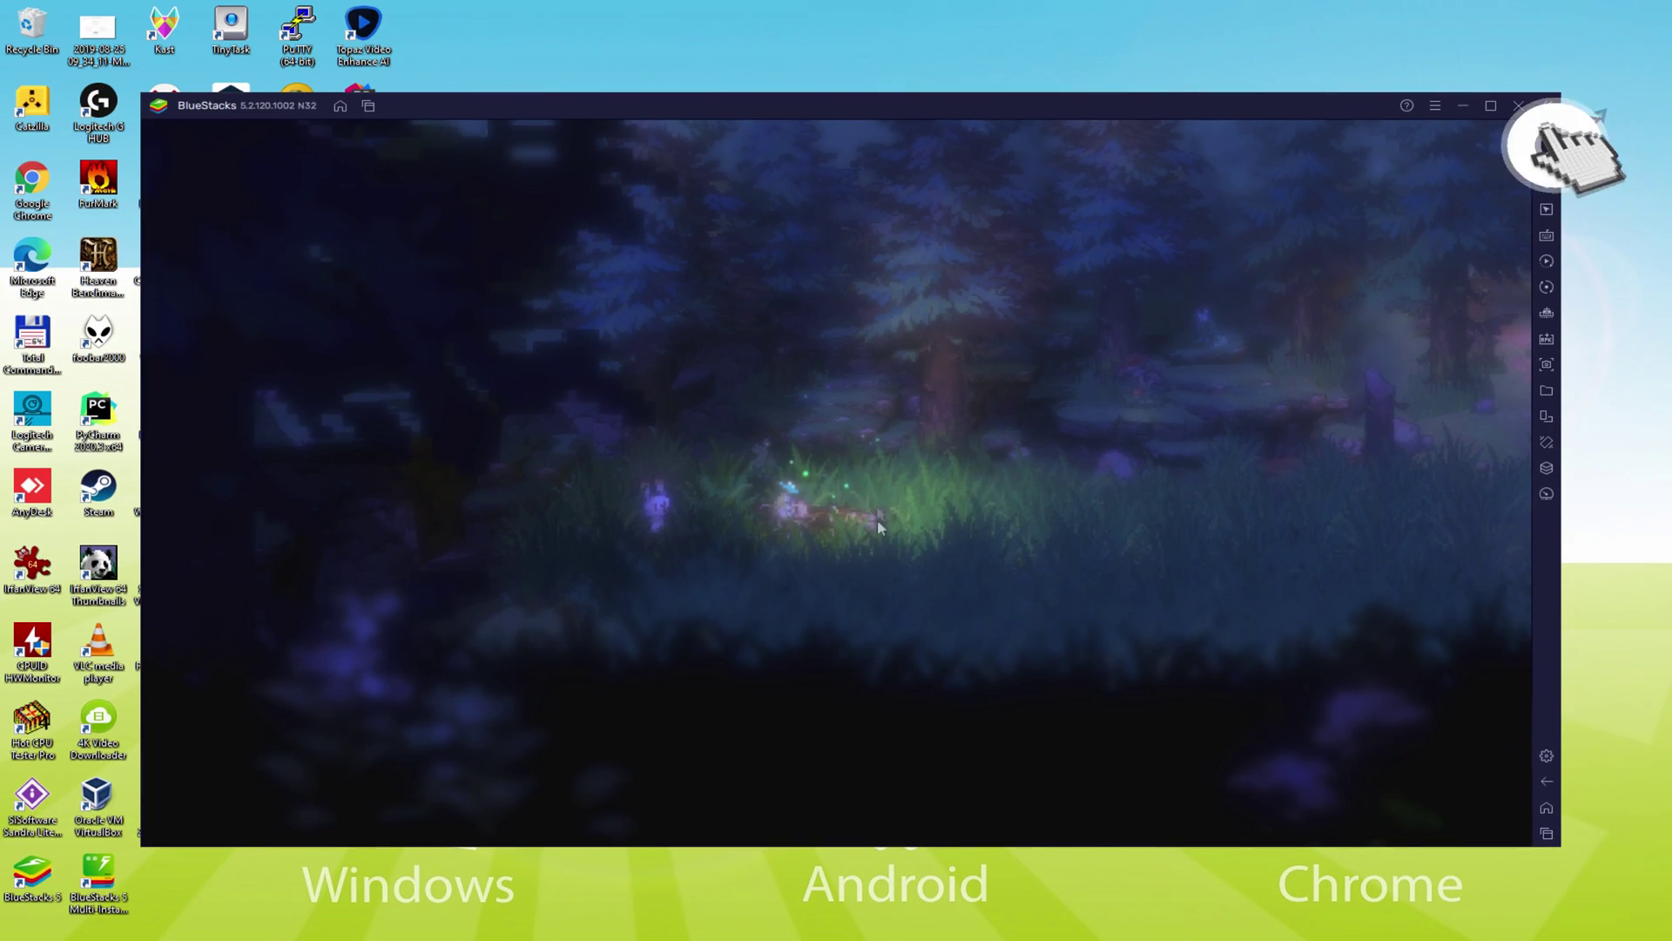
Walk the character to the right through the forest with the on-screen joystick
key("F11")
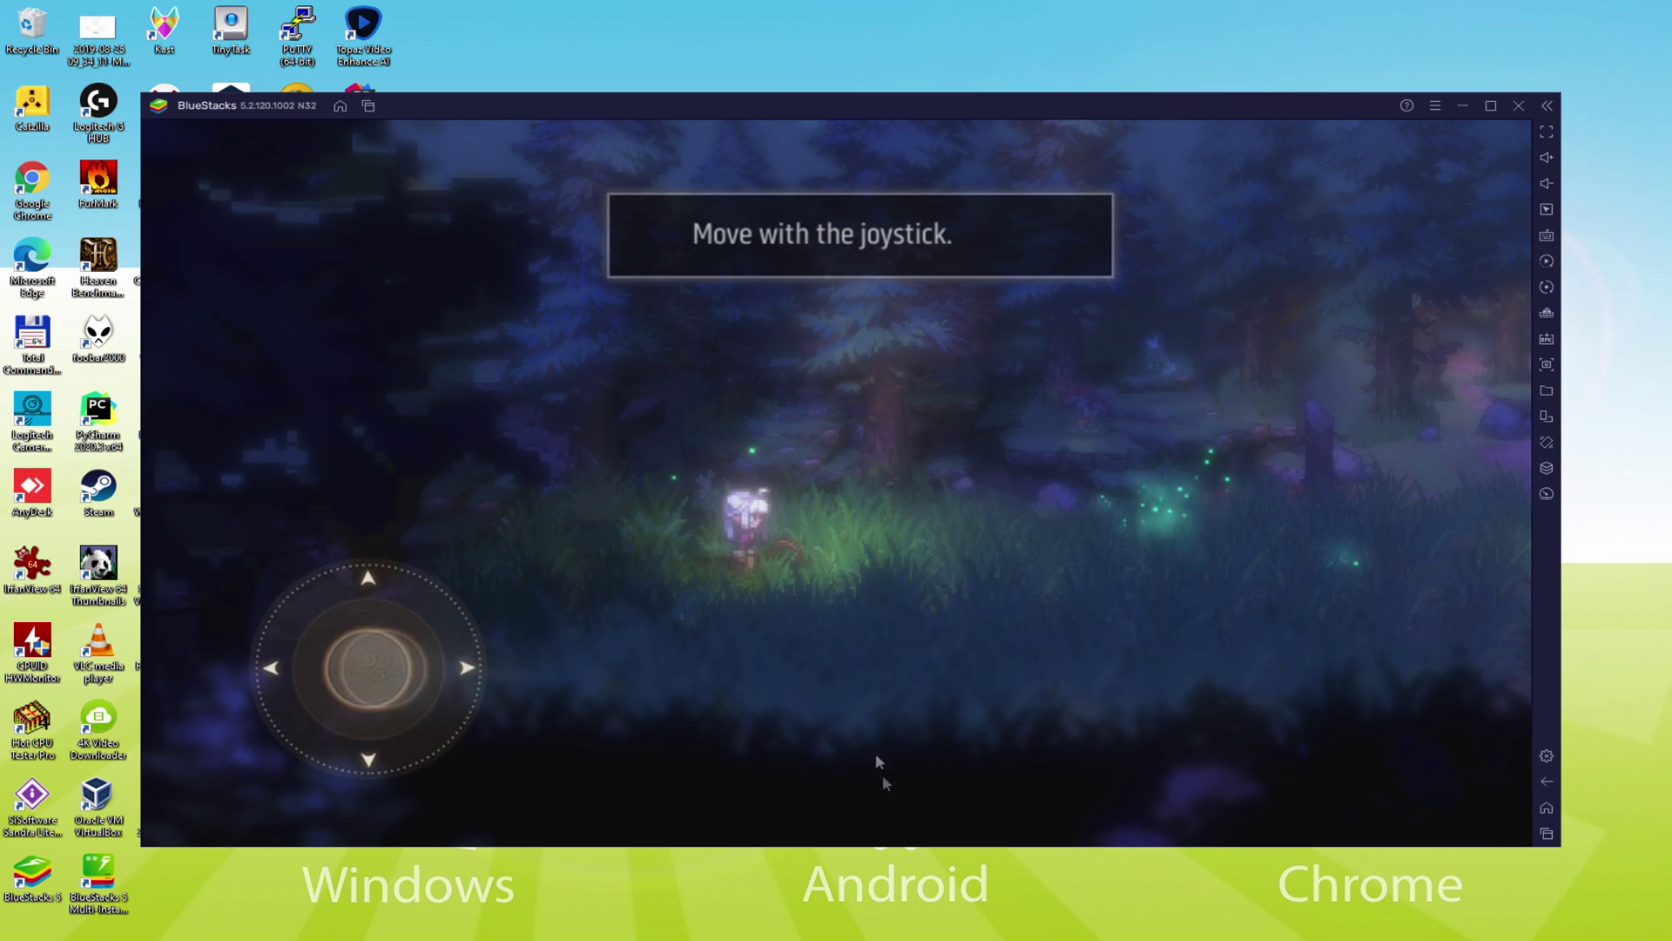
mouse_move(387, 673)
left_mouse_down()
mouse_move(467, 664)
mouse_move(474, 590)
mouse_move(399, 708)
mouse_move(499, 665)
mouse_move(605, 675)
left_mouse_up()
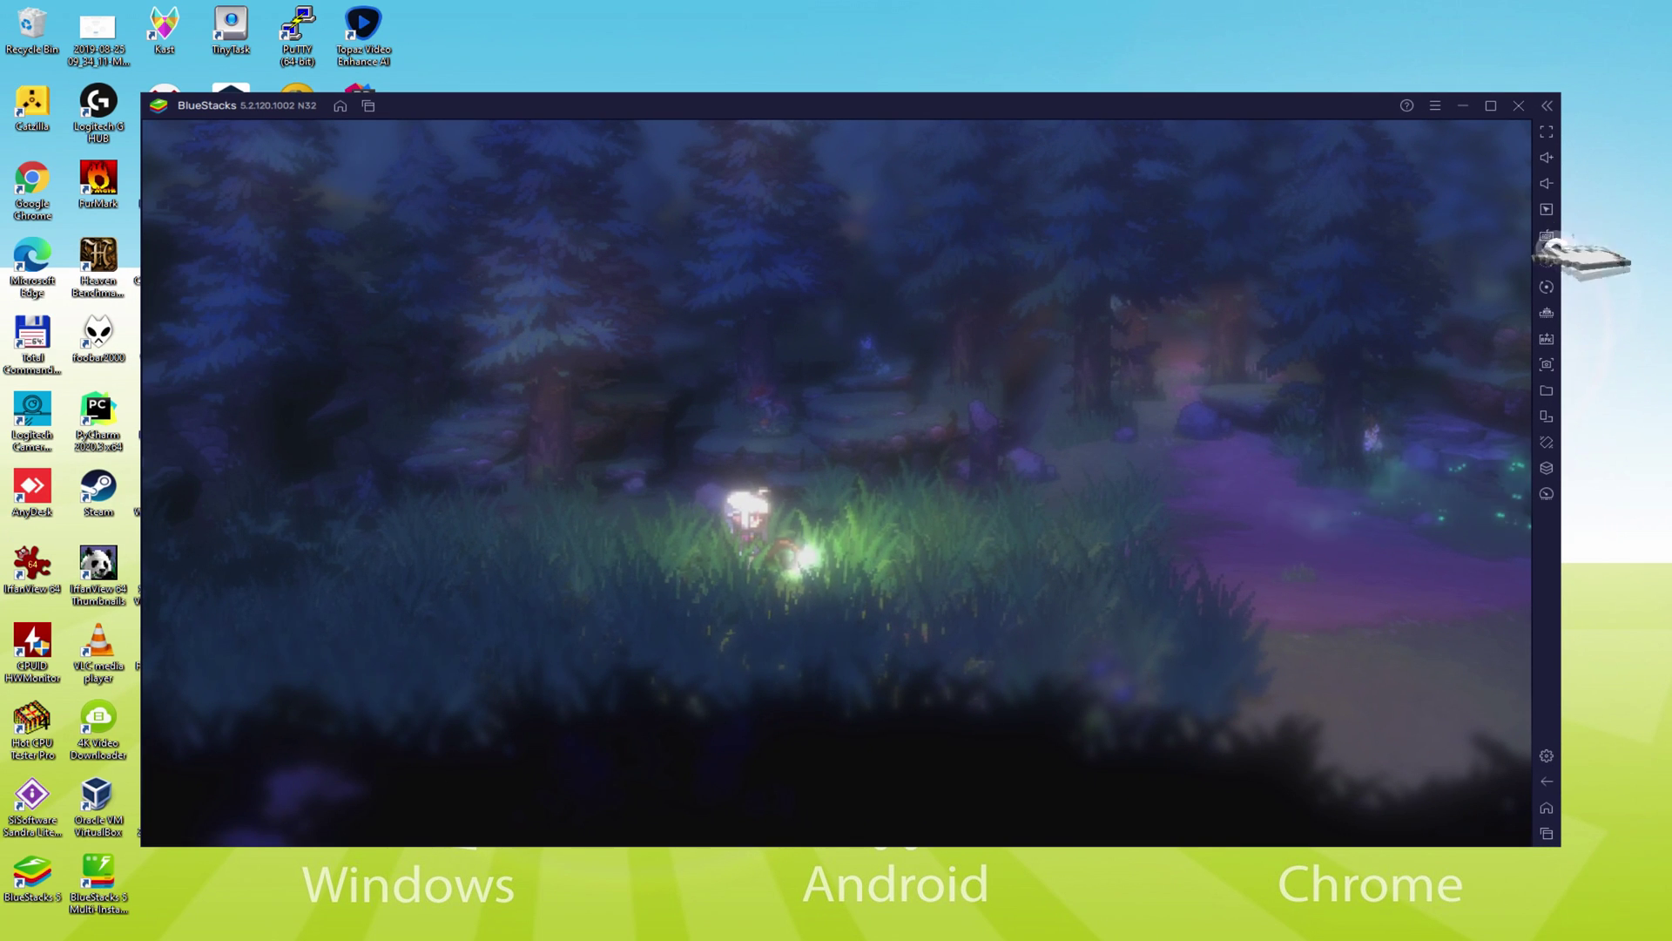
Look over the controls editor and the emulator's Preferences and Device settings, closing them to return to the game
left_click(1545, 237)
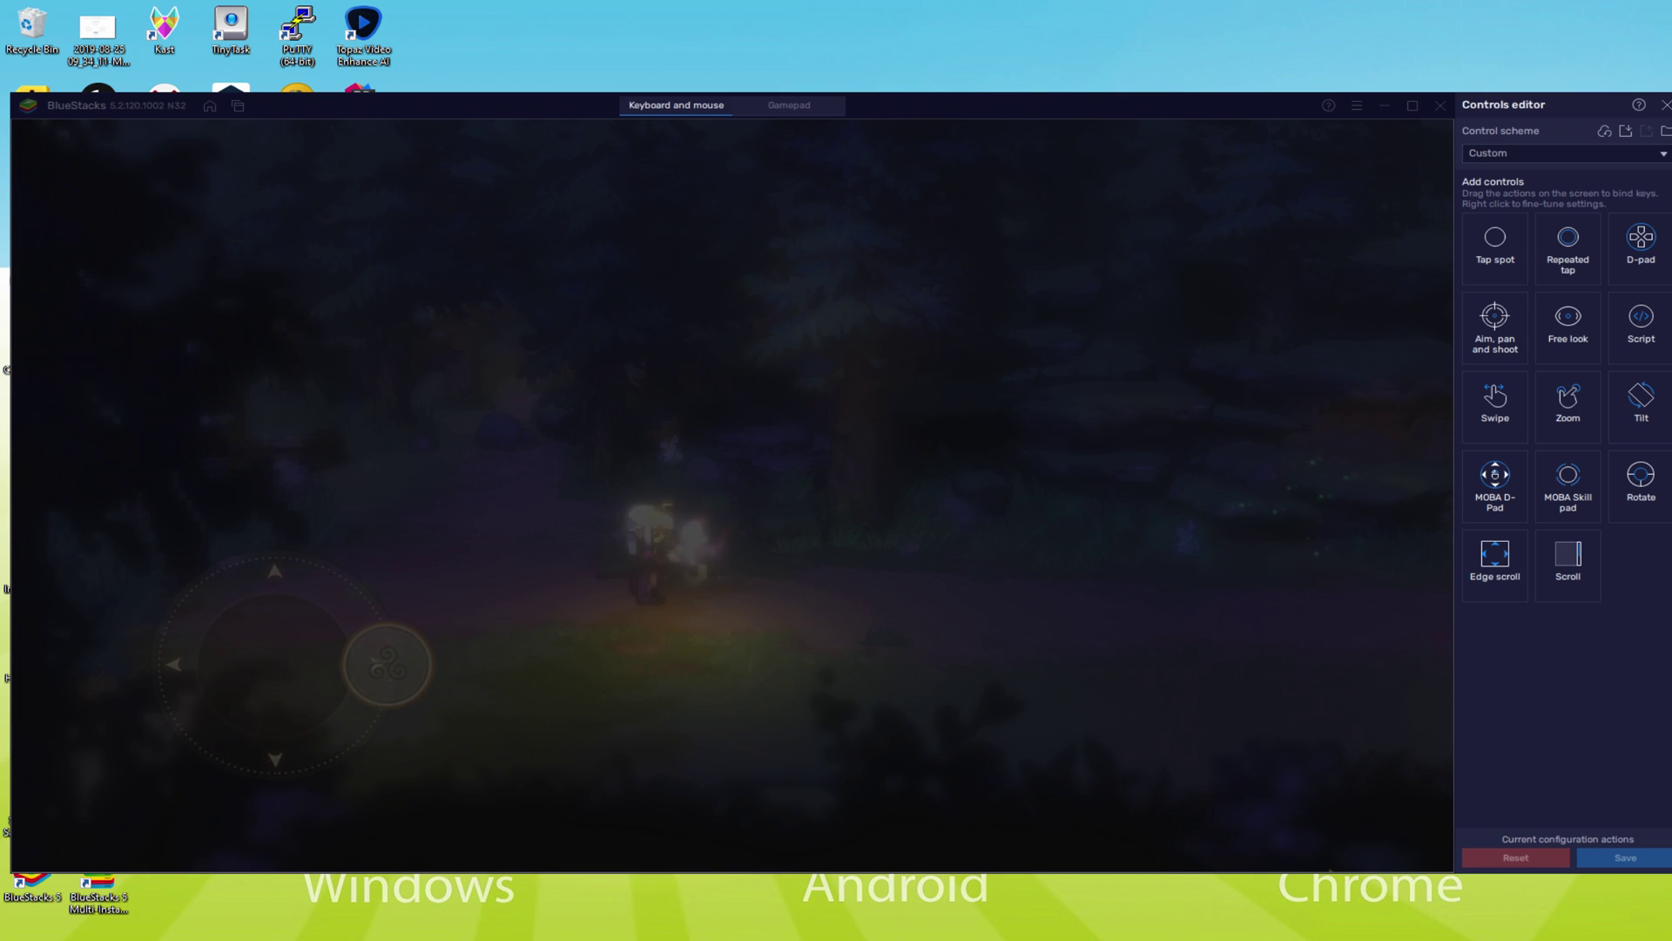
left_click(1654, 111)
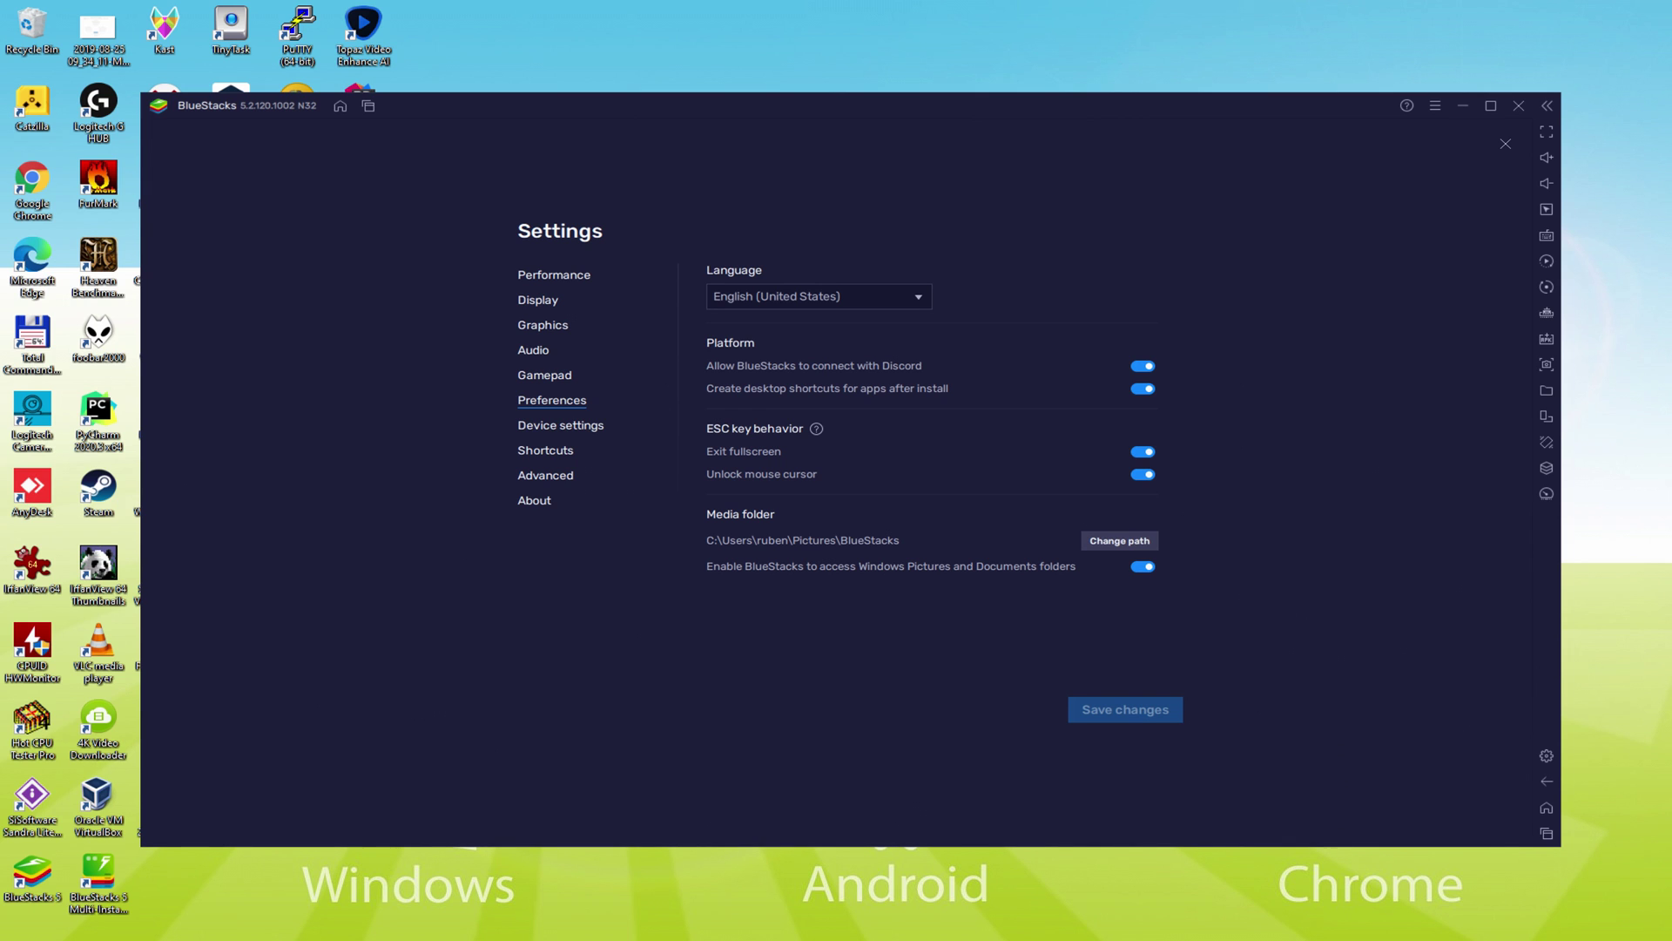
key("Escape")
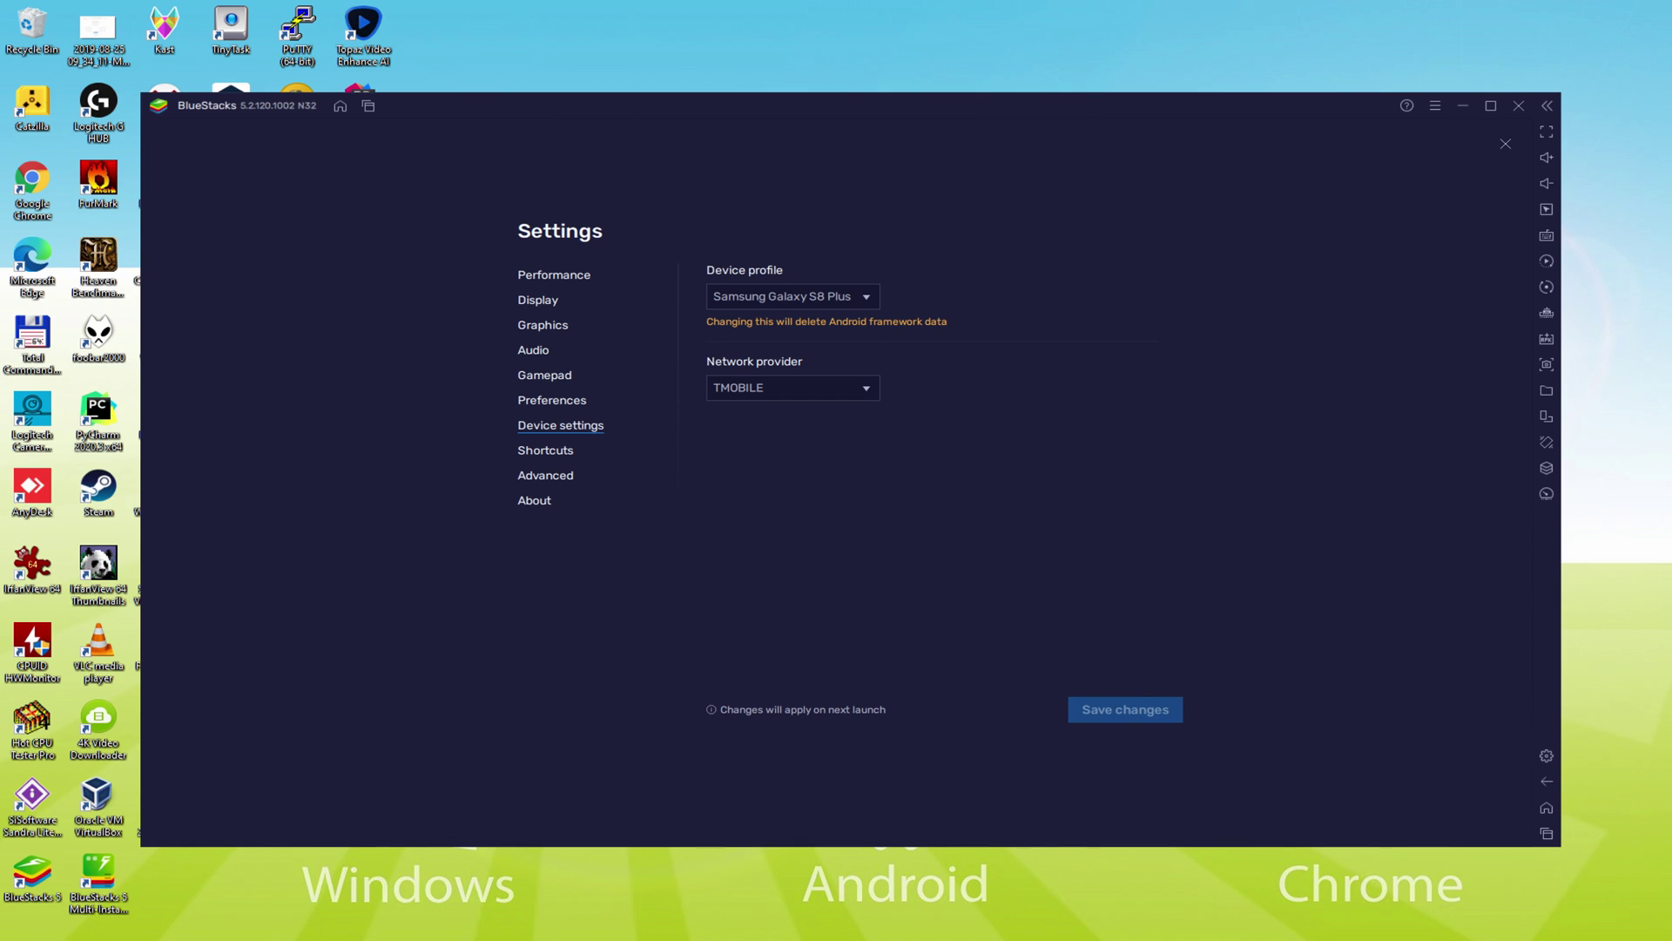
key("Escape")
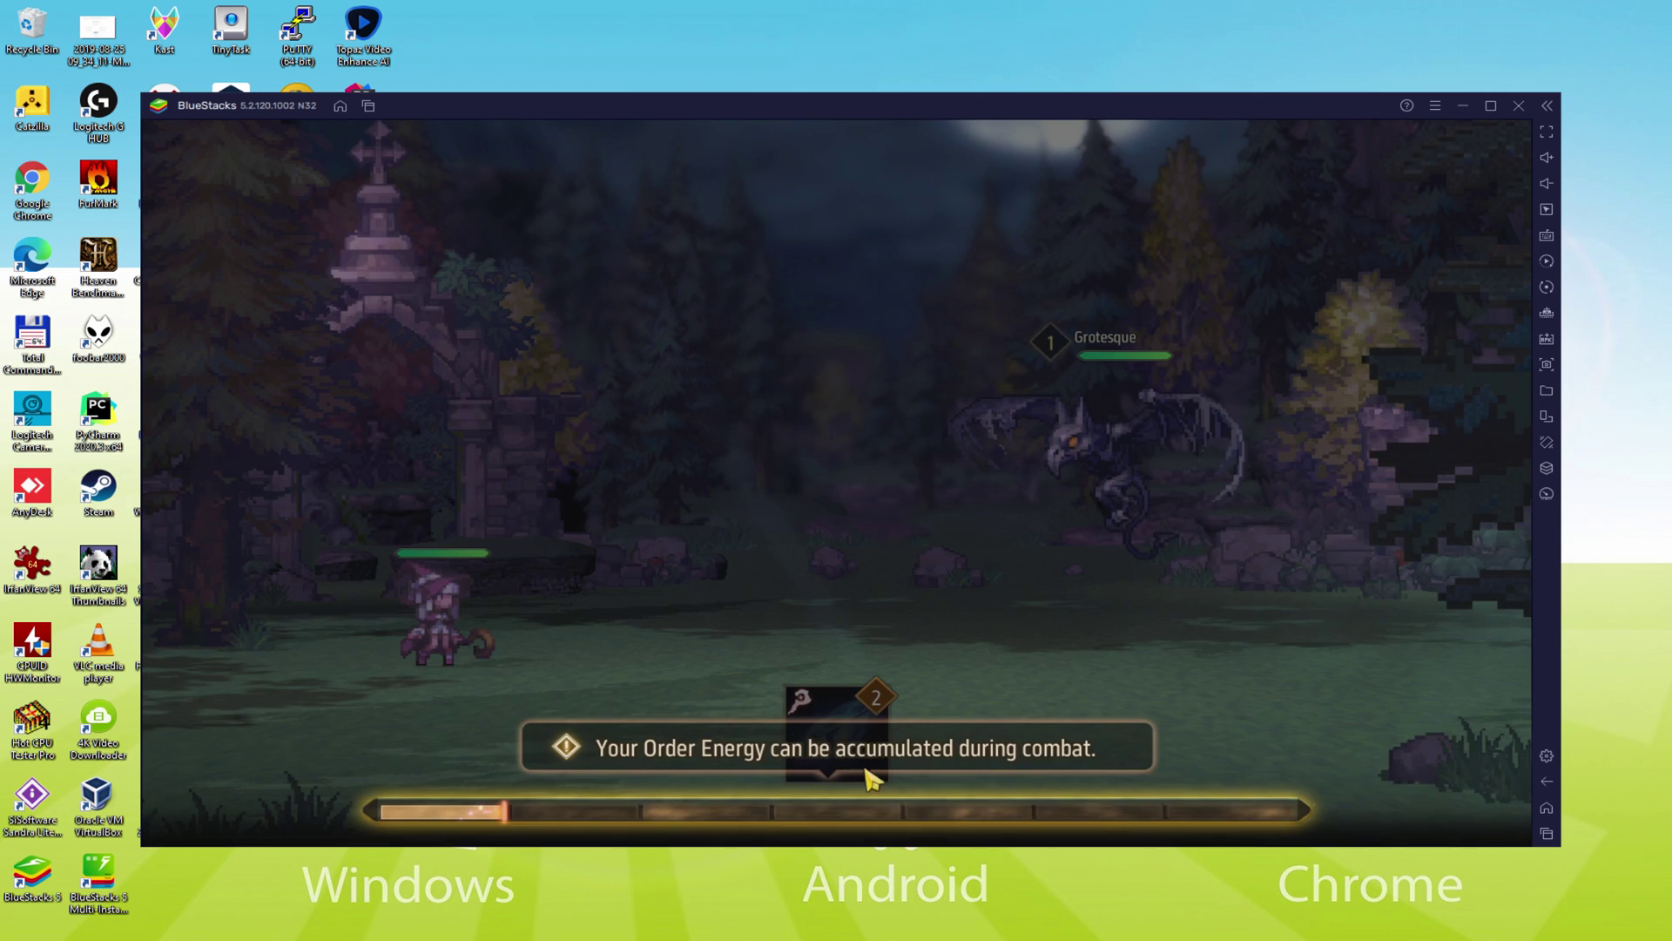
Dismiss the Order Energy hint and unleash the magic skill against the Grotesque until the fight is over
left_click(871, 778)
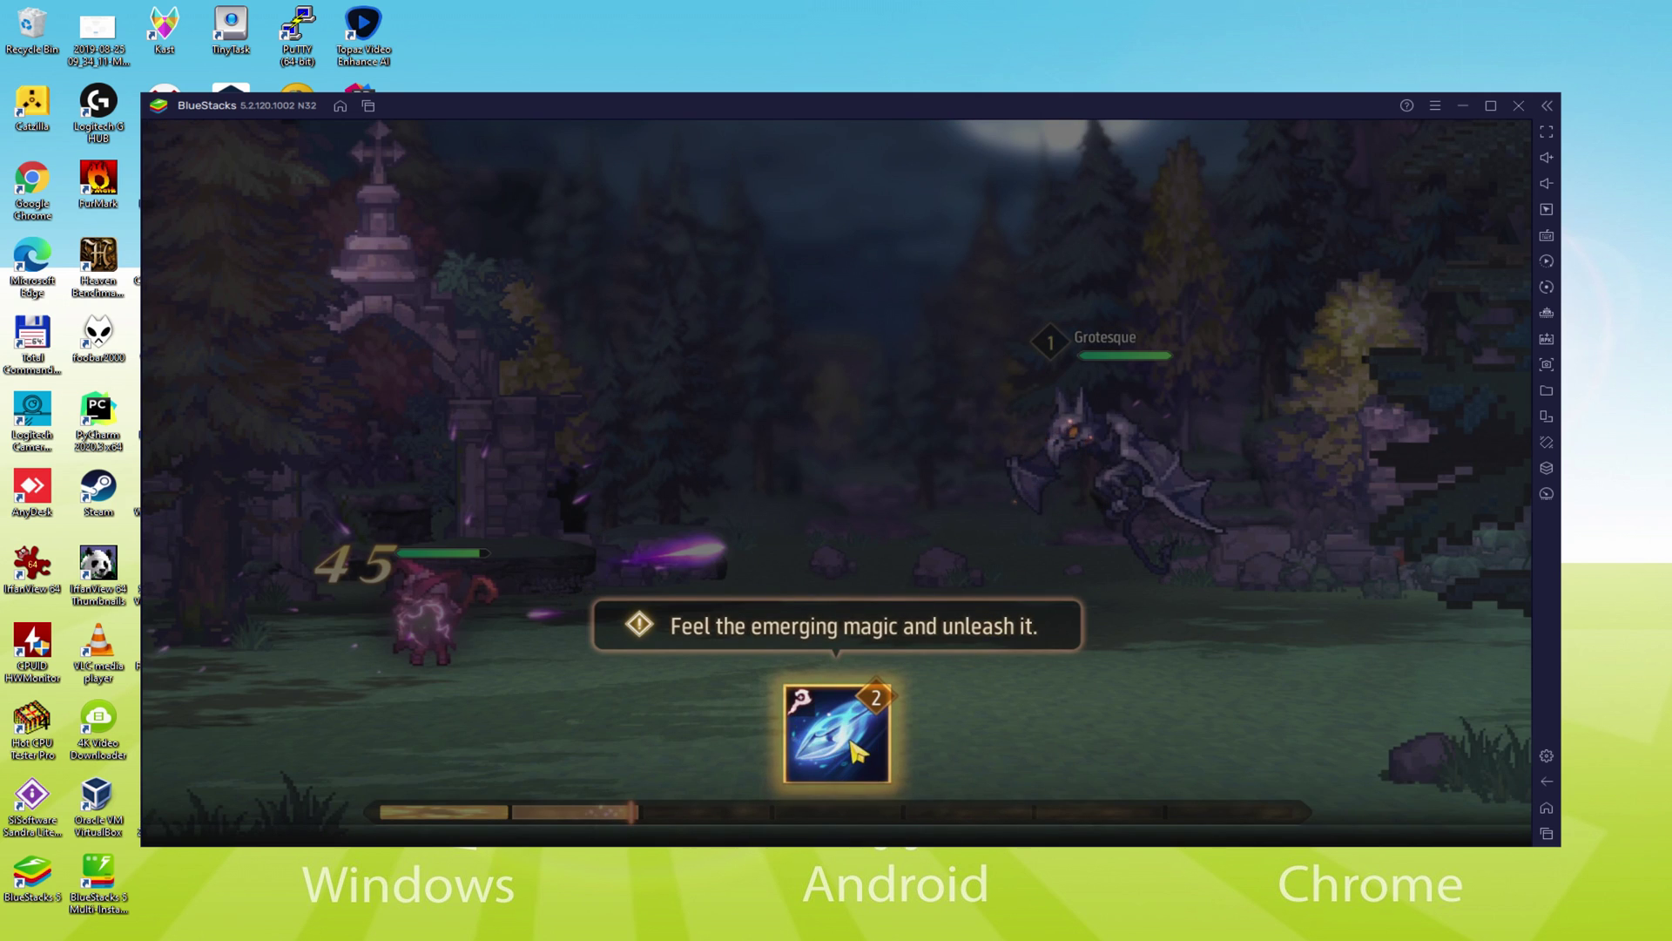
left_click(852, 745)
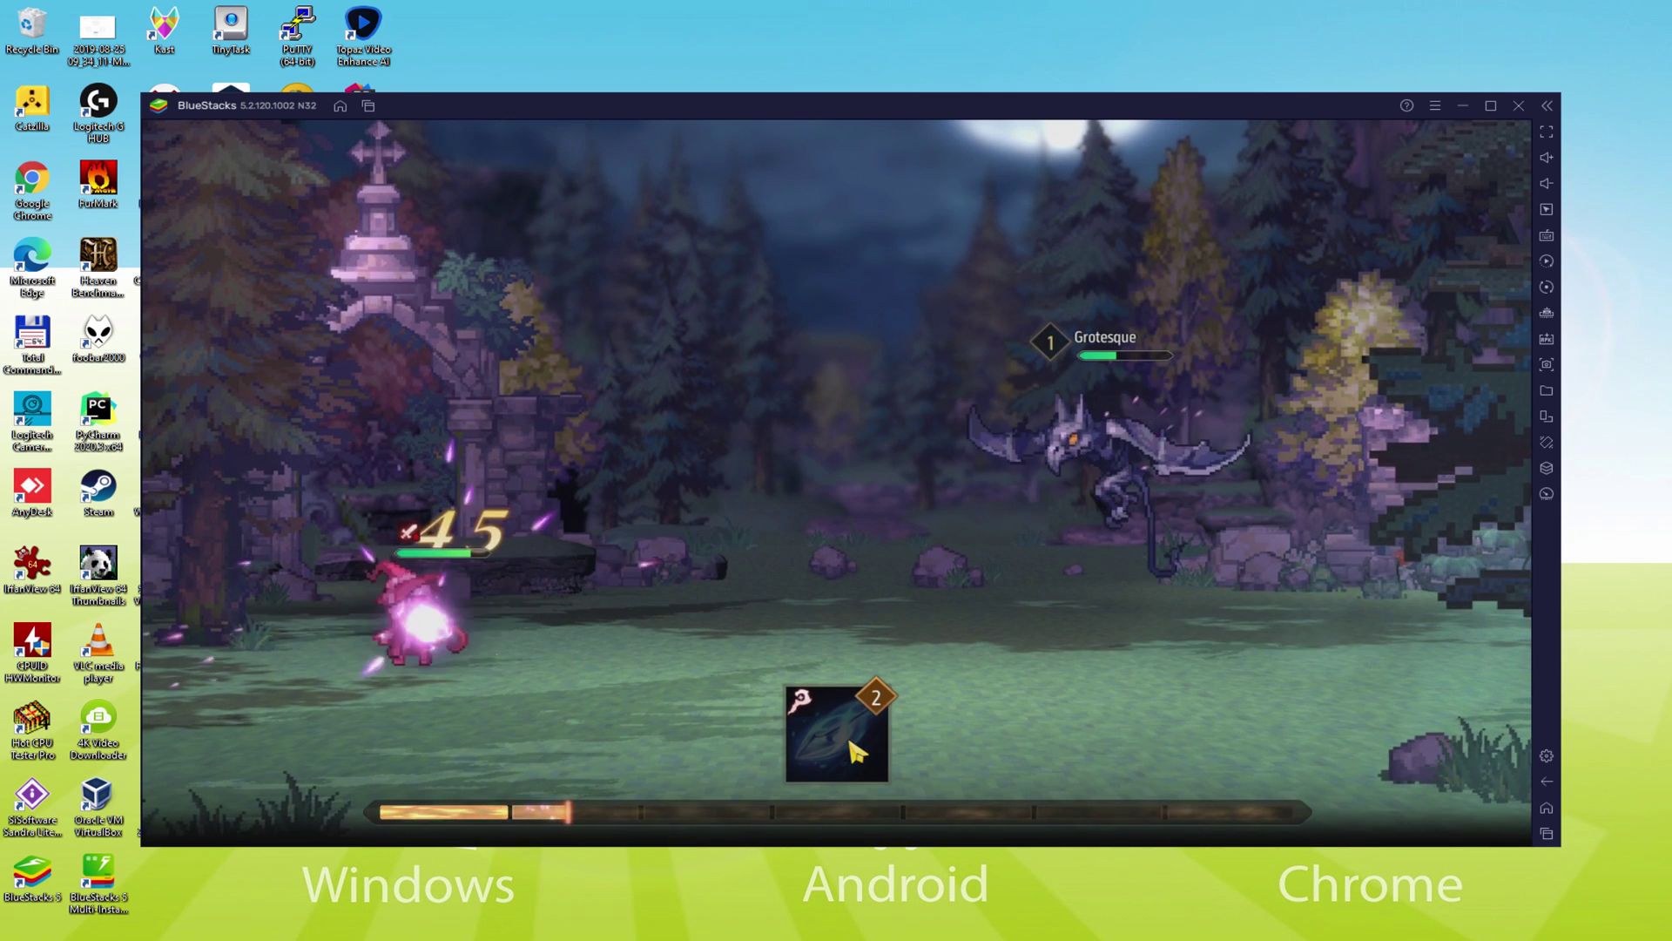
left_click(851, 742)
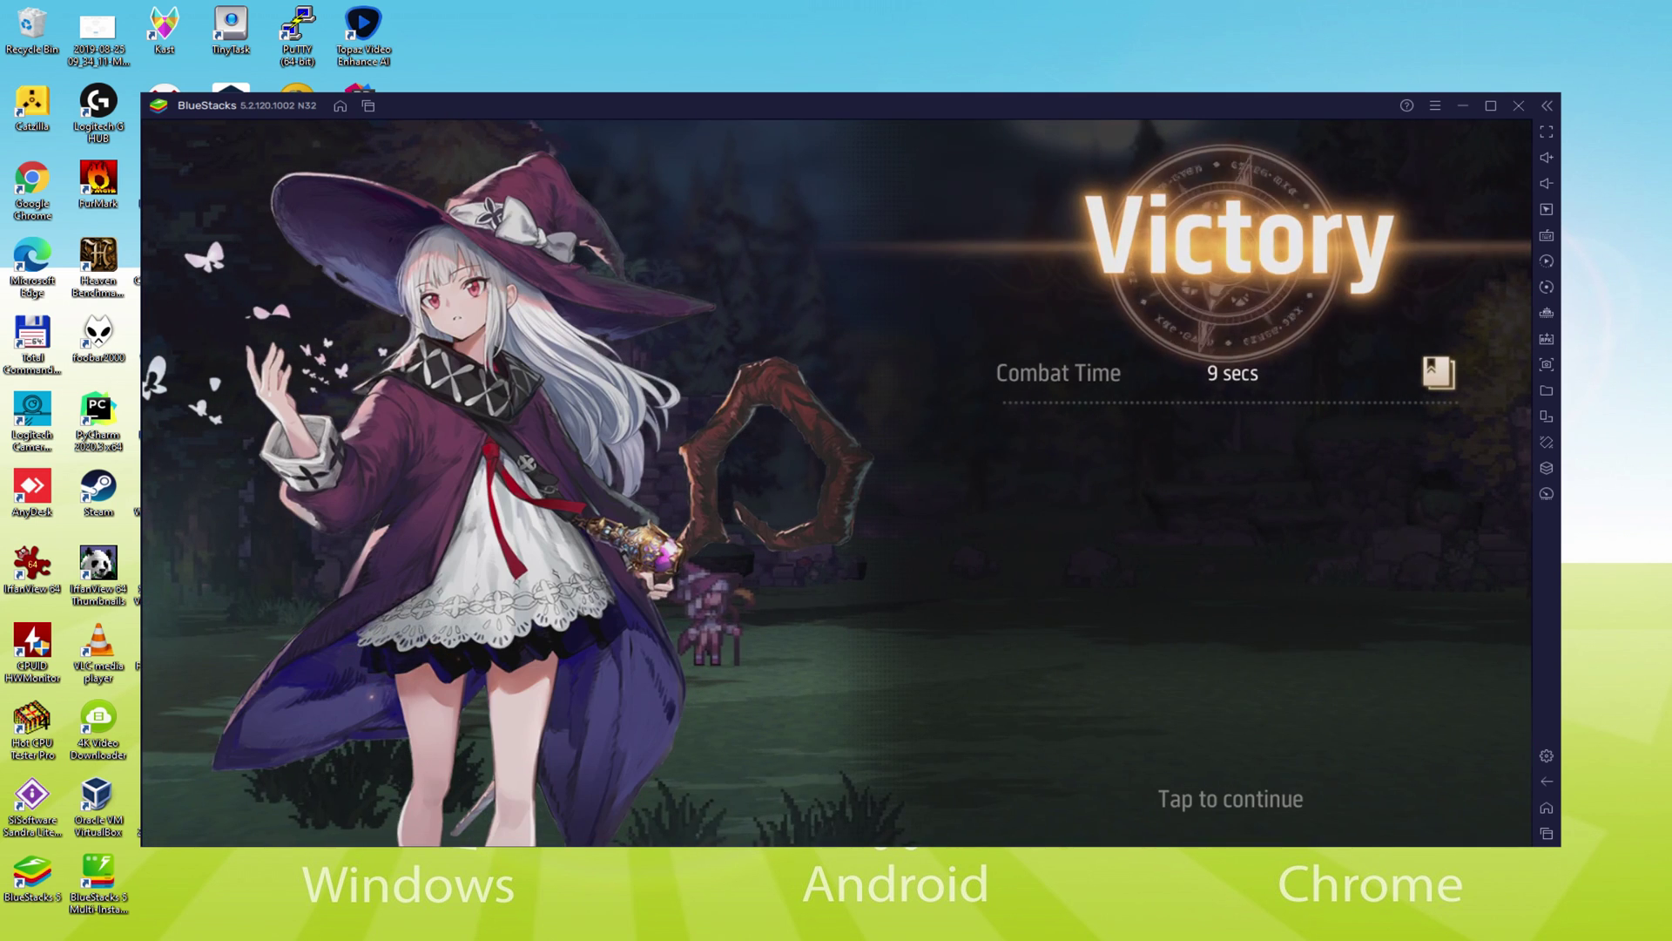
Dismiss the Victory screens and walk the witch up the path between the stone pillars
left_click(1236, 805)
left_click(1223, 758)
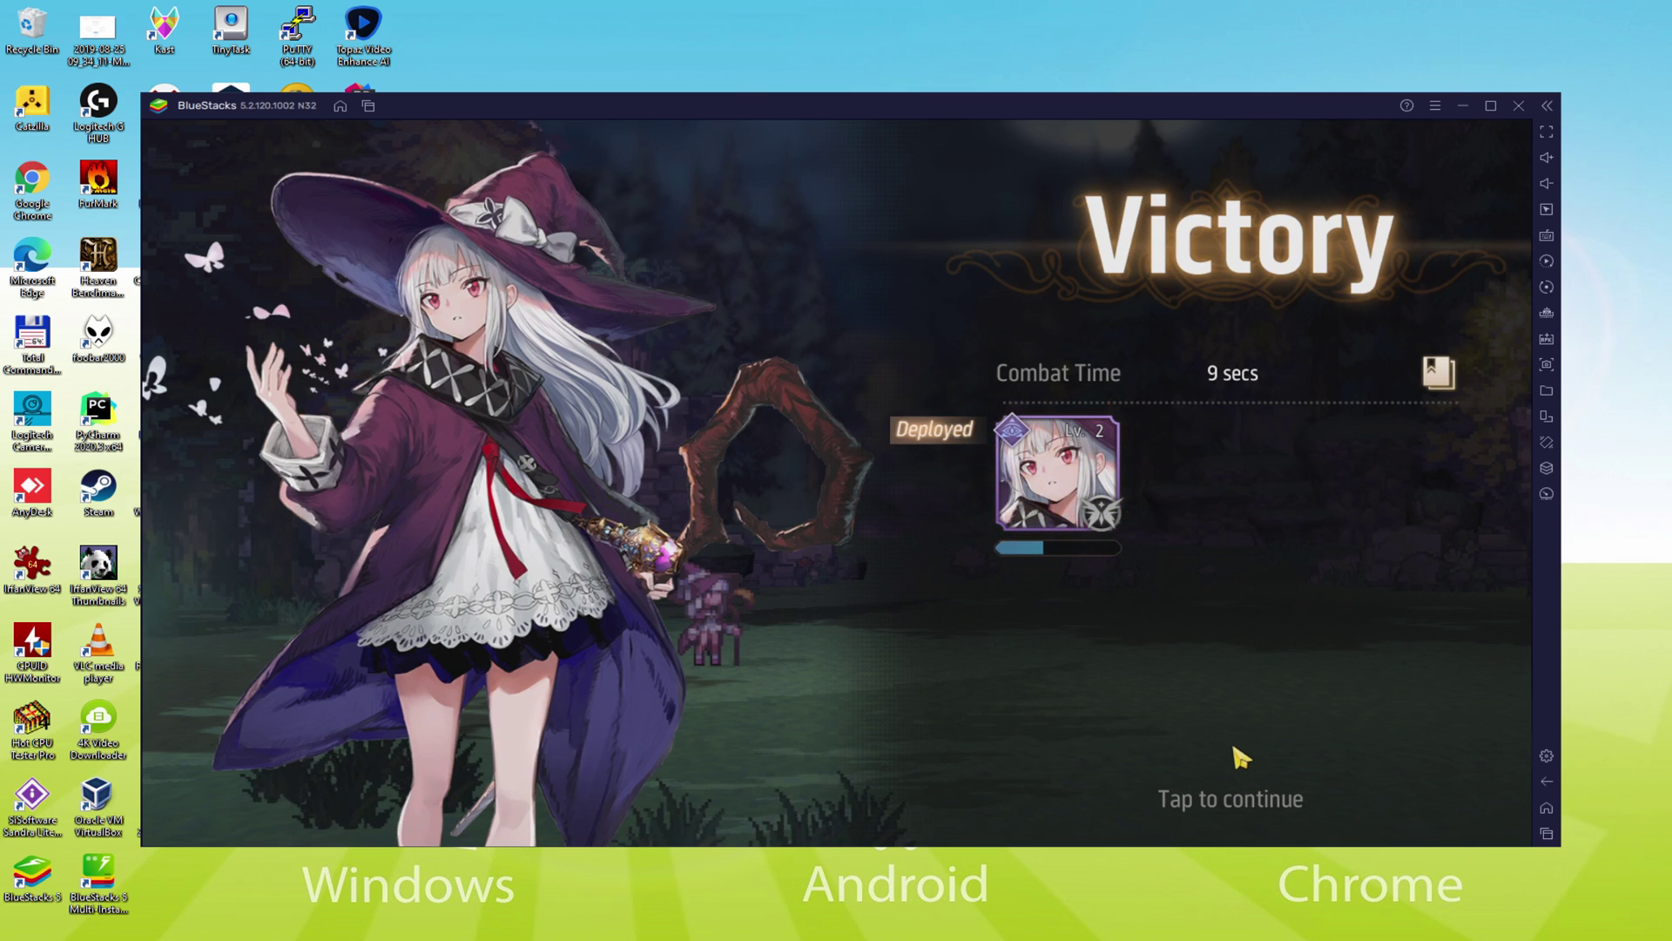
left_click(1233, 749)
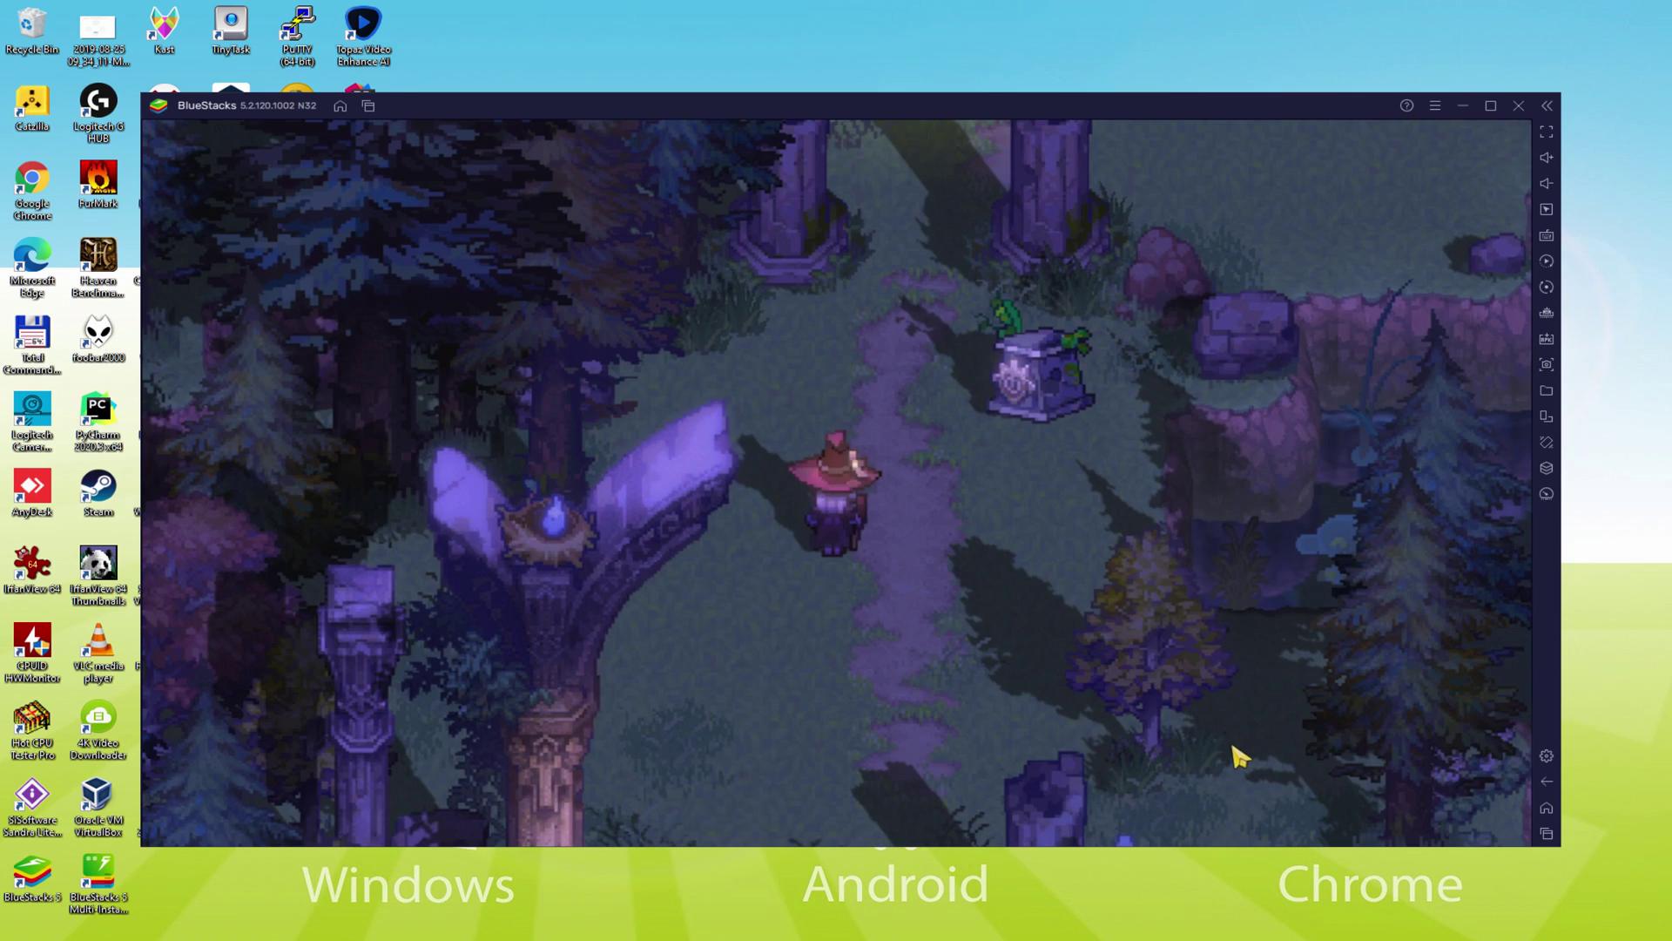
key("w")
key("d")
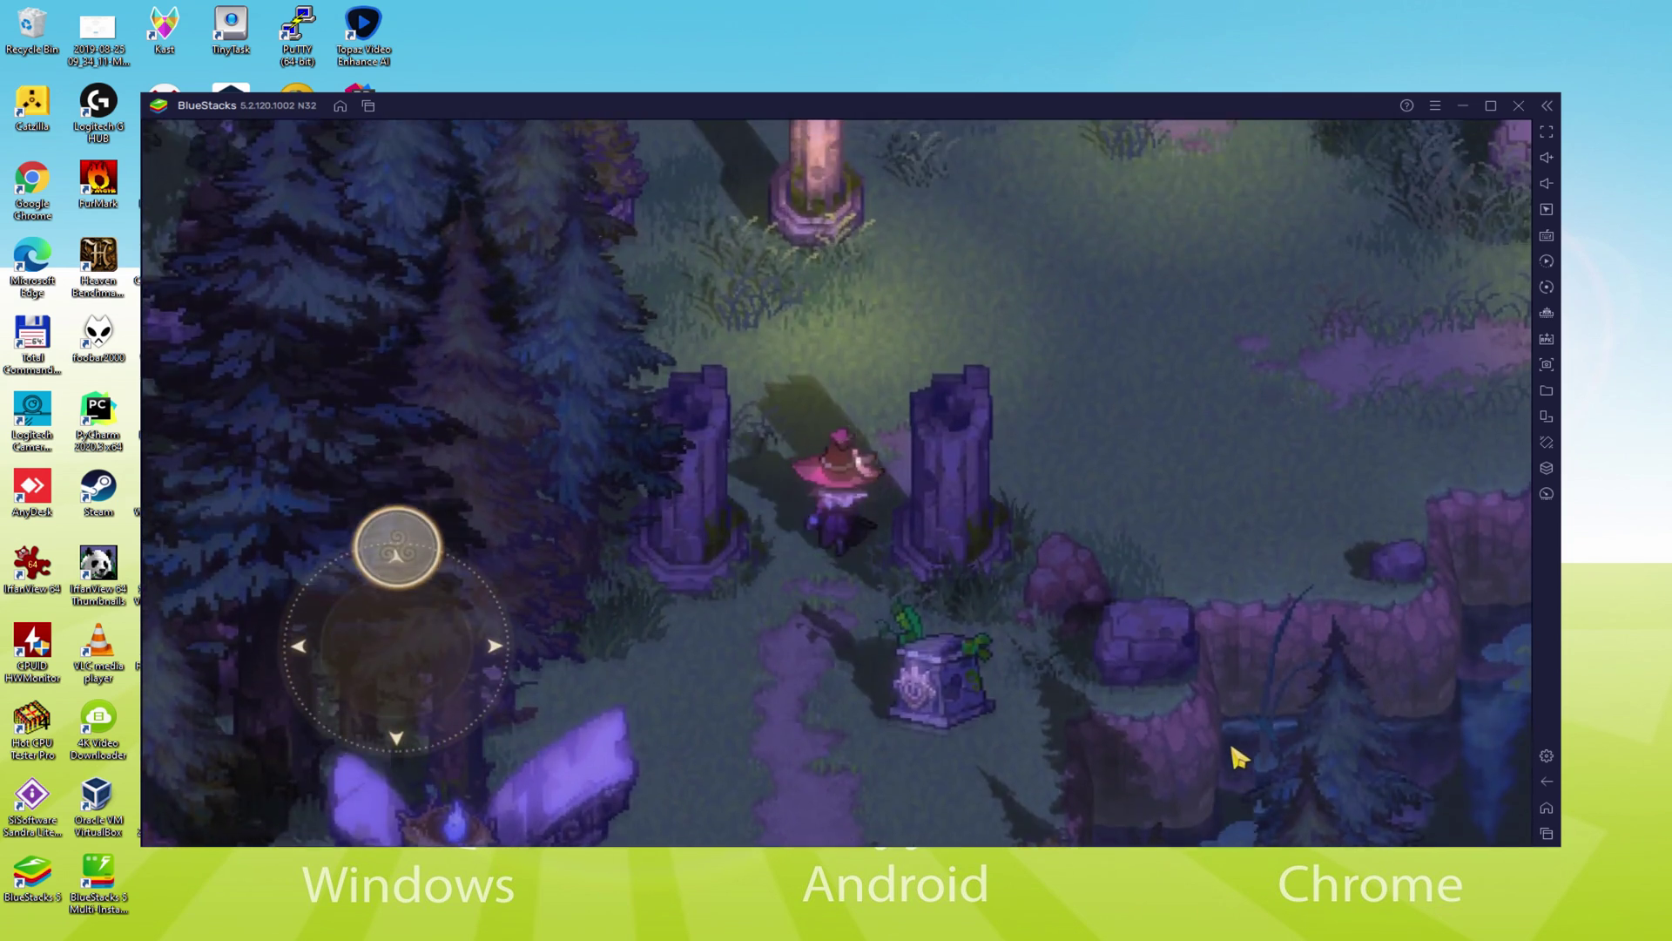